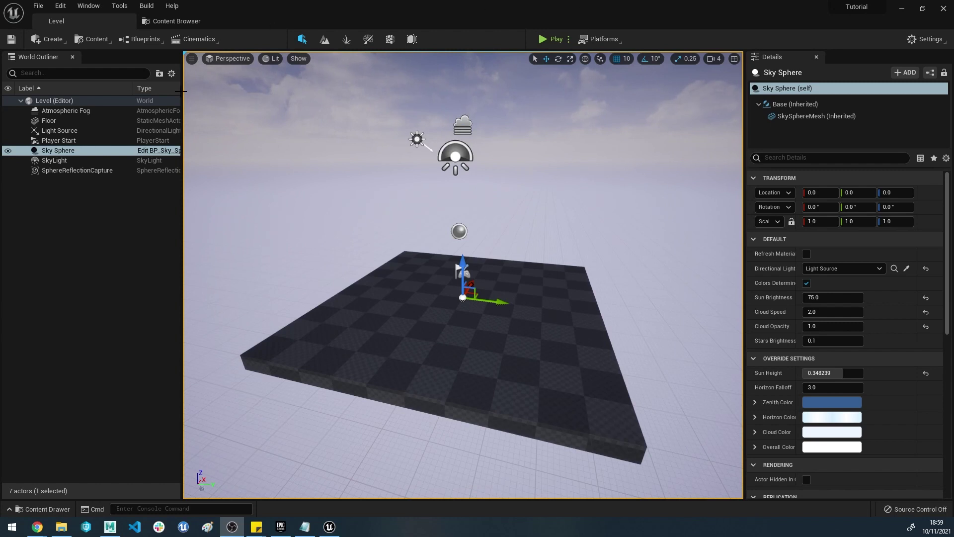
Bring the Unreal Editor forward over the recording software, showing the checkered tutorial level
left_click(437, 5)
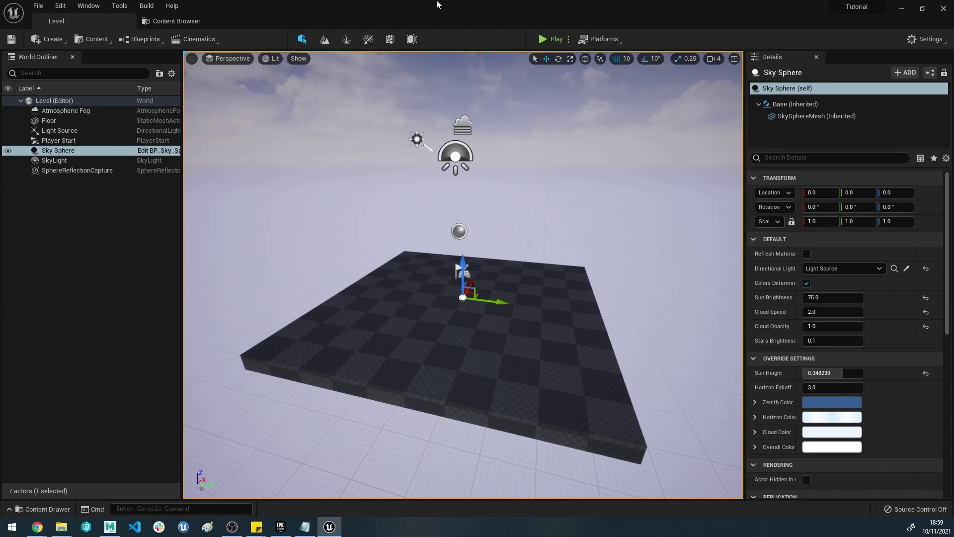
Search the Plugins browser for 'liveLink' to confirm the Live Link plugin is enabled
left_click(927, 40)
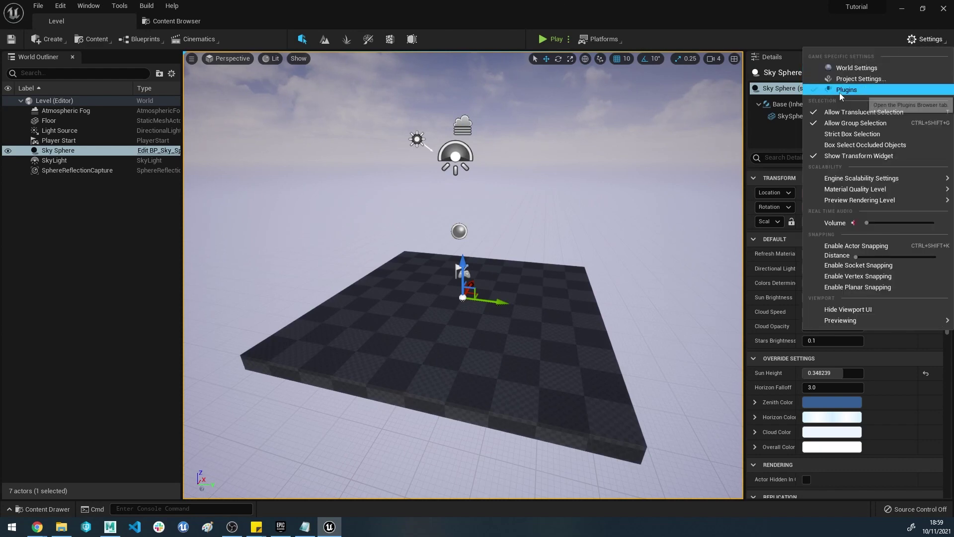
left_click(859, 93)
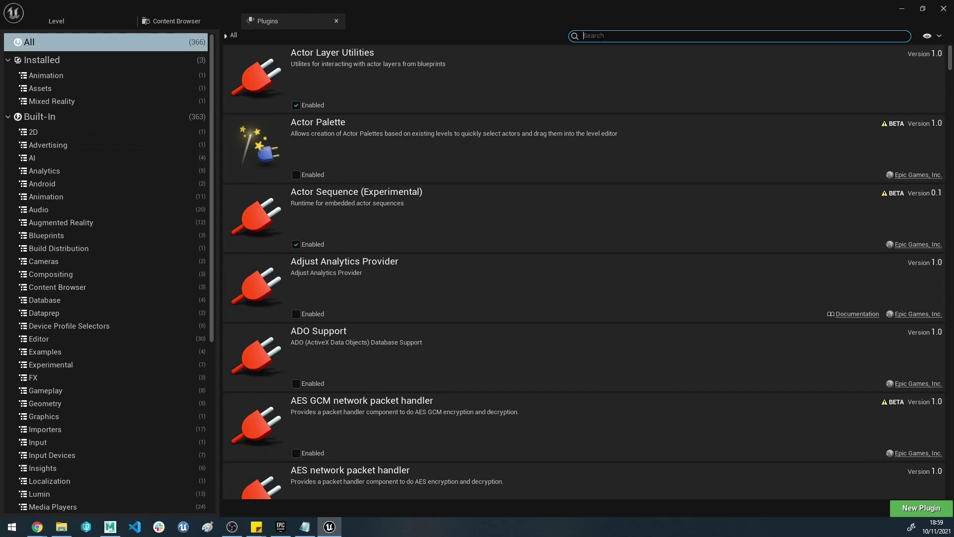
type("liveLink")
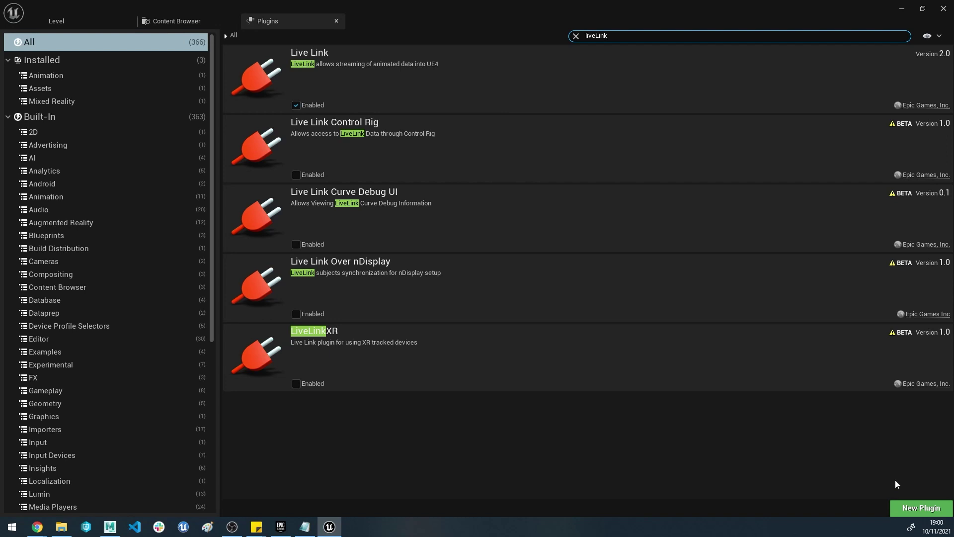
Close the Plugins browser and open the Live Link panel under Virtual Production
left_click(336, 20)
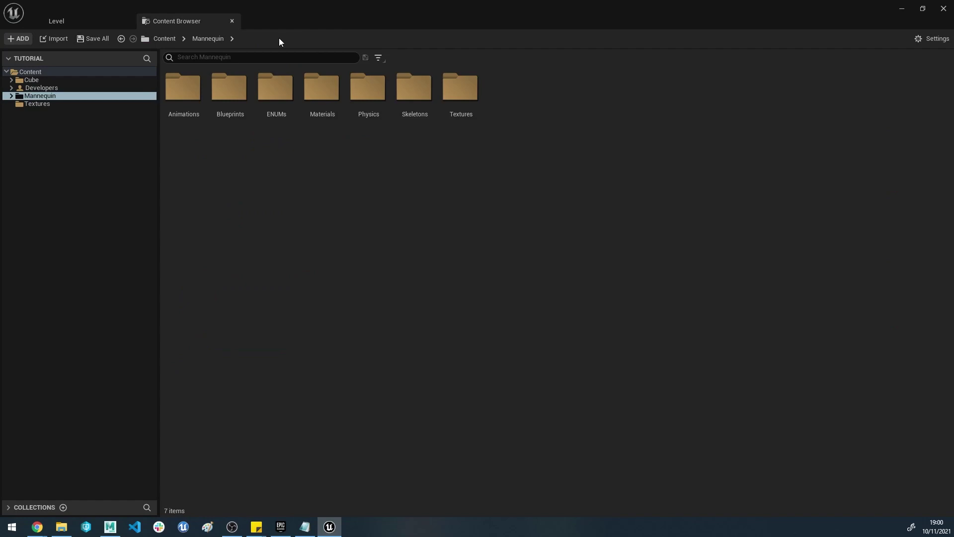
left_click(82, 19)
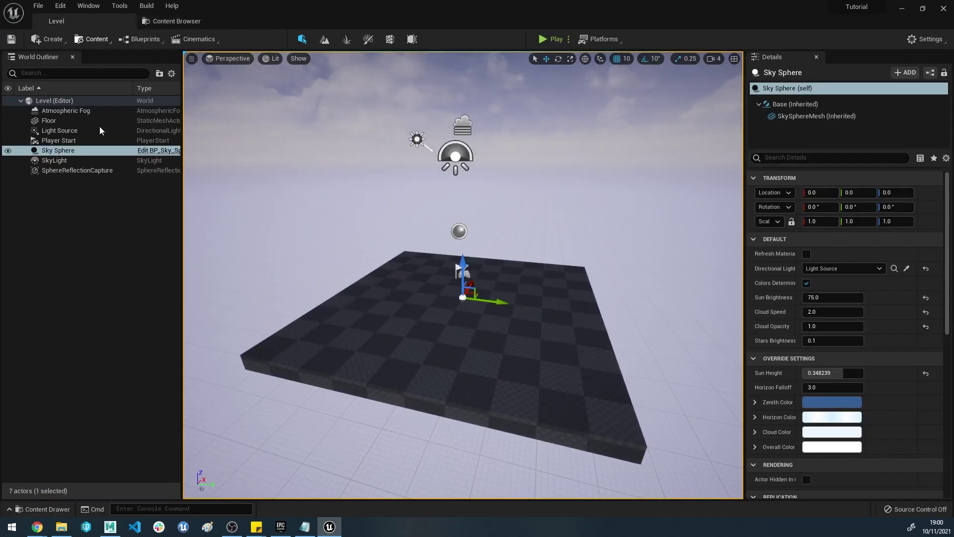
left_click(89, 6)
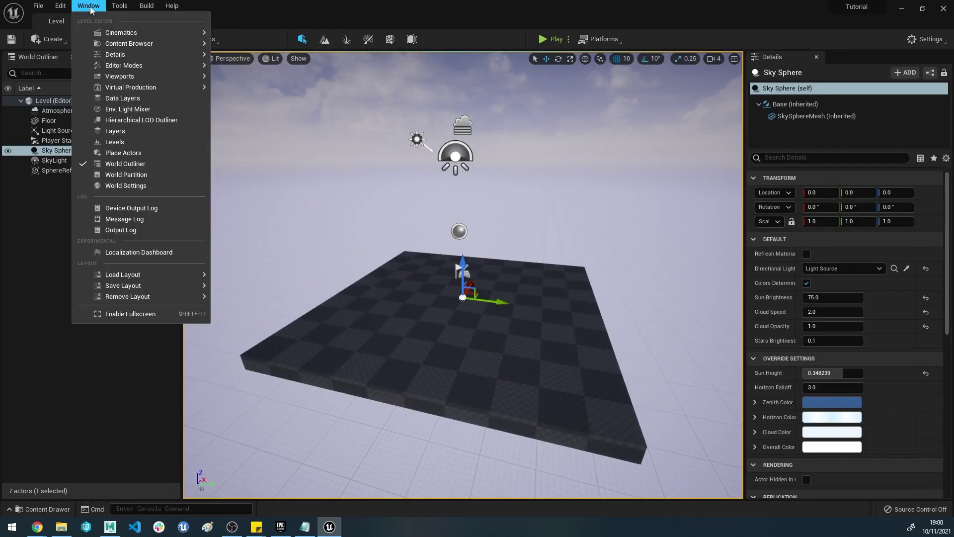
mouse_move(107, 90)
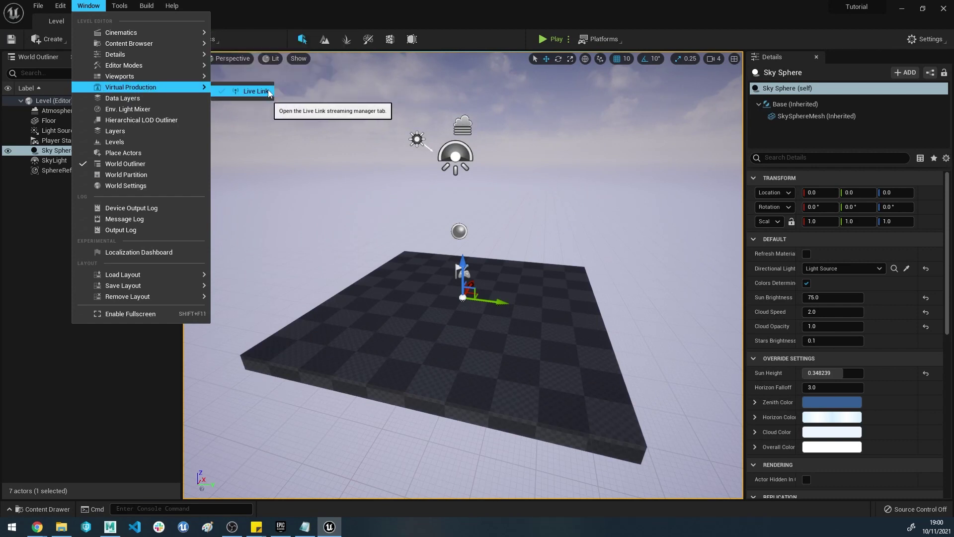
left_click(252, 92)
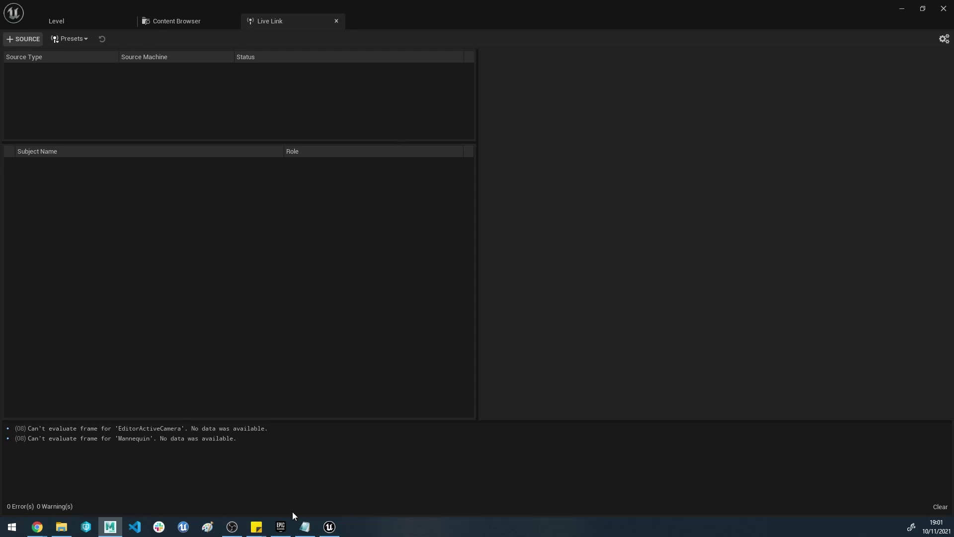
Find the Maya LiveLink product page in the Epic Games Launcher Marketplace via a 'livelink' search
left_click(282, 526)
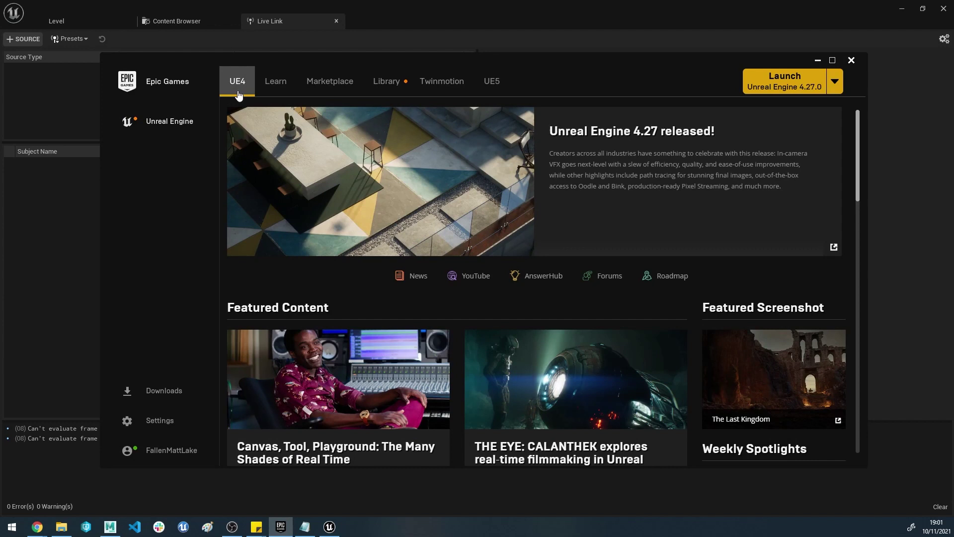
left_click(340, 82)
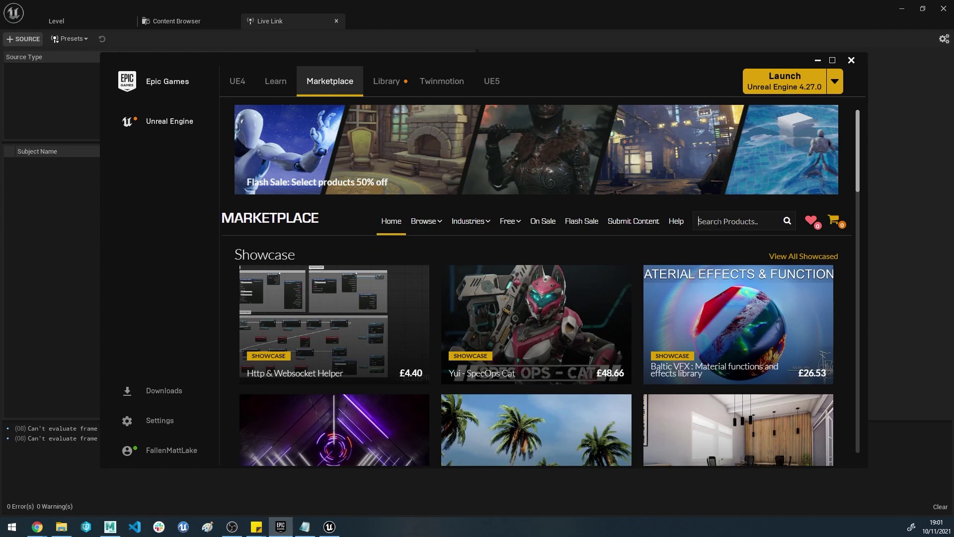
type("livelink")
key("Return")
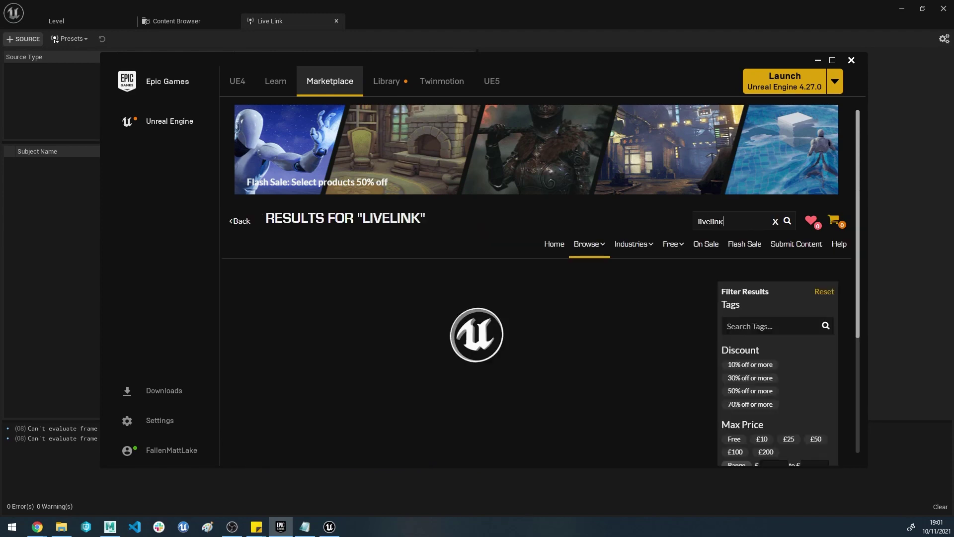
left_click(537, 227)
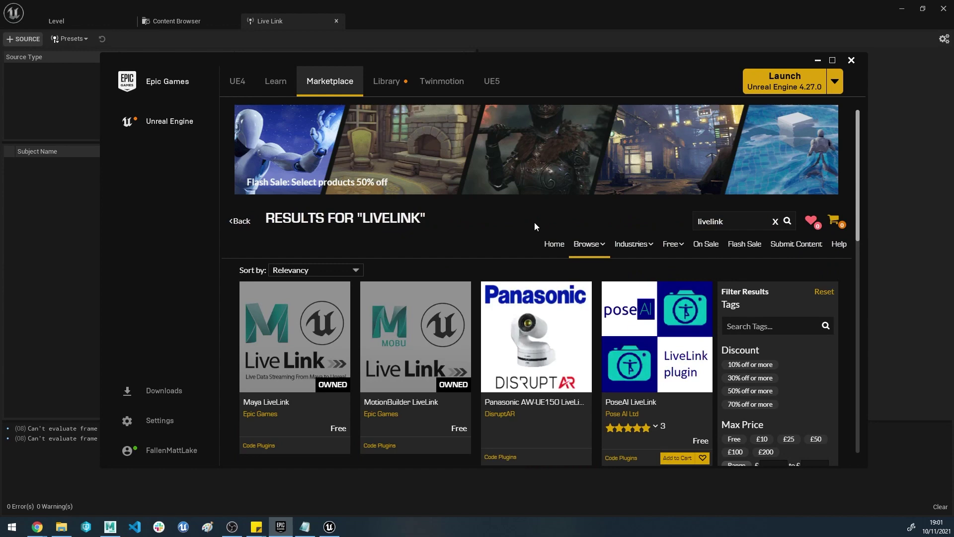
scroll(537, 227, "down", 2)
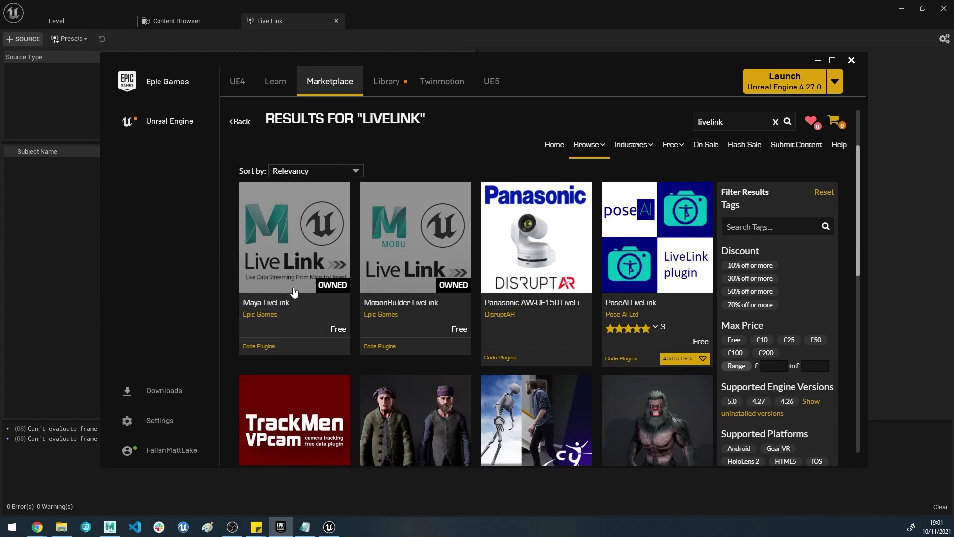
left_click(291, 290)
Confirm Maya LiveLink is already installed to the engine, then minimize the launcher for File Explorer
scroll(363, 244, "down", 2)
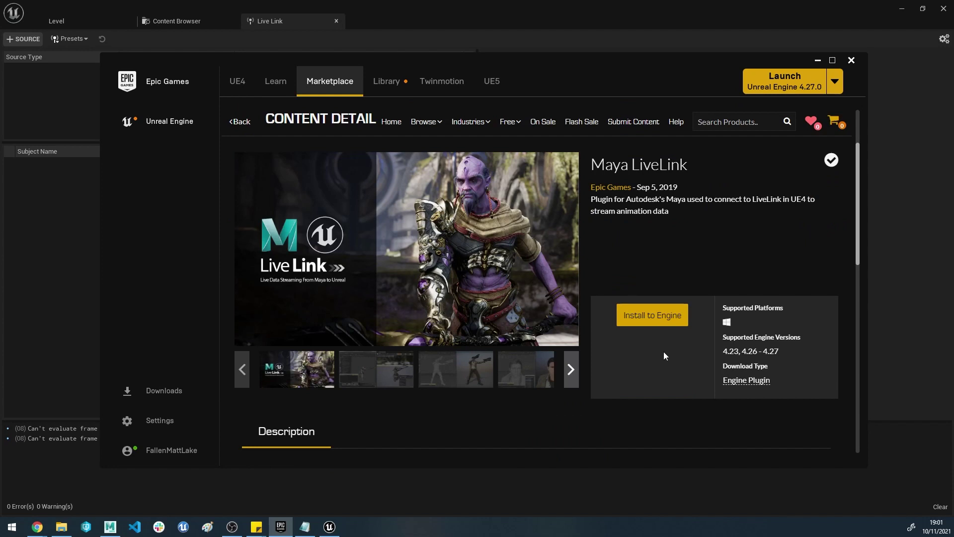
left_click(653, 316)
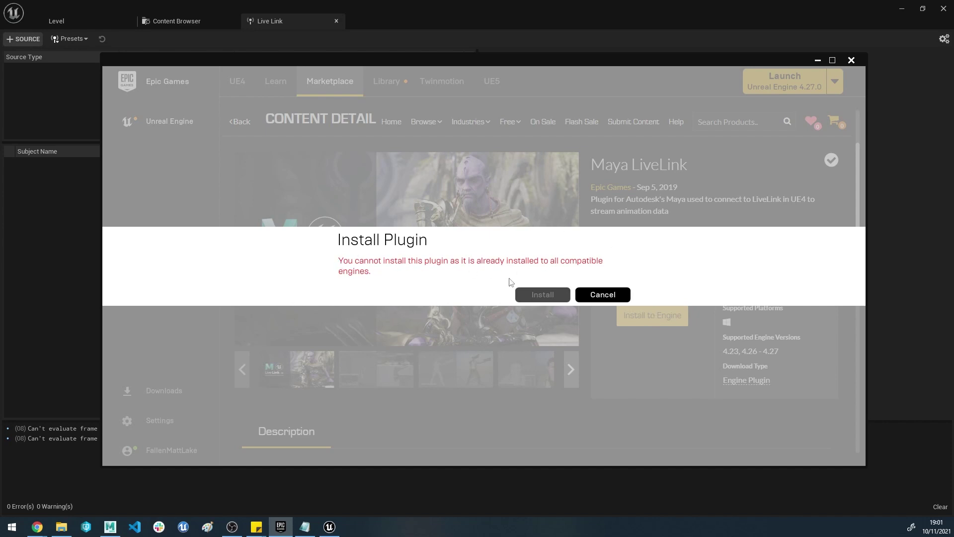
left_click(600, 295)
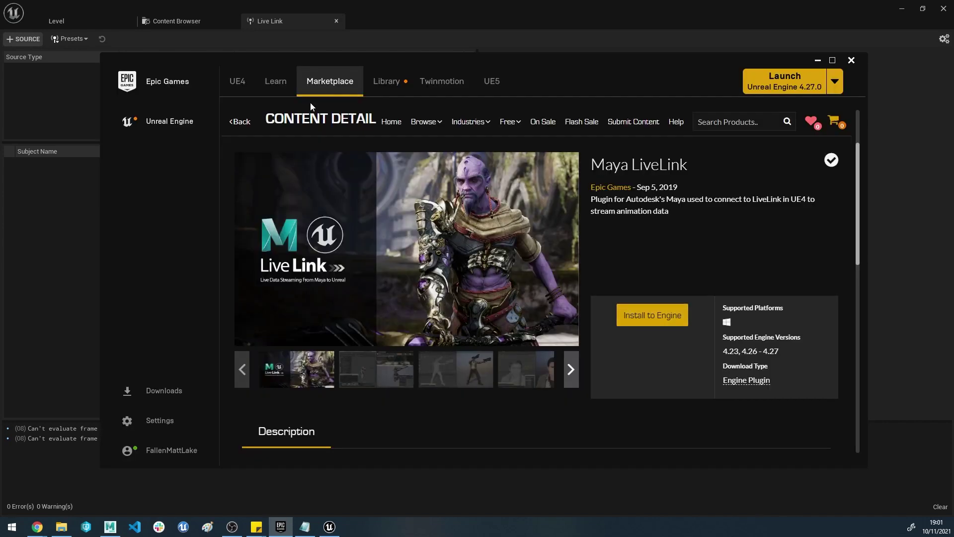
left_click(818, 60)
left_click(61, 526)
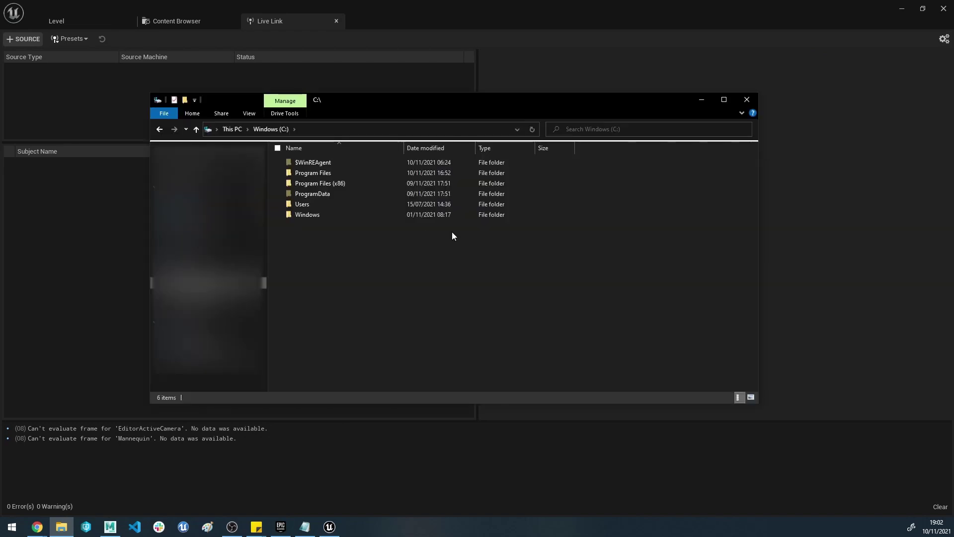
Browse to Program Files\Epic Games\UE_4.26\Engine\Plugins\Marketplace\MayaLiveLink\Binaries
double_click(324, 176)
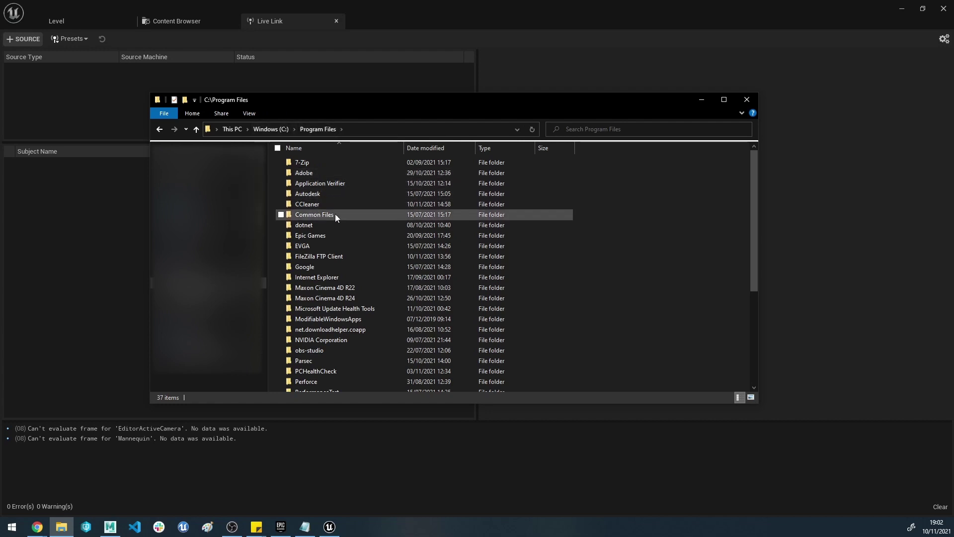
double_click(326, 237)
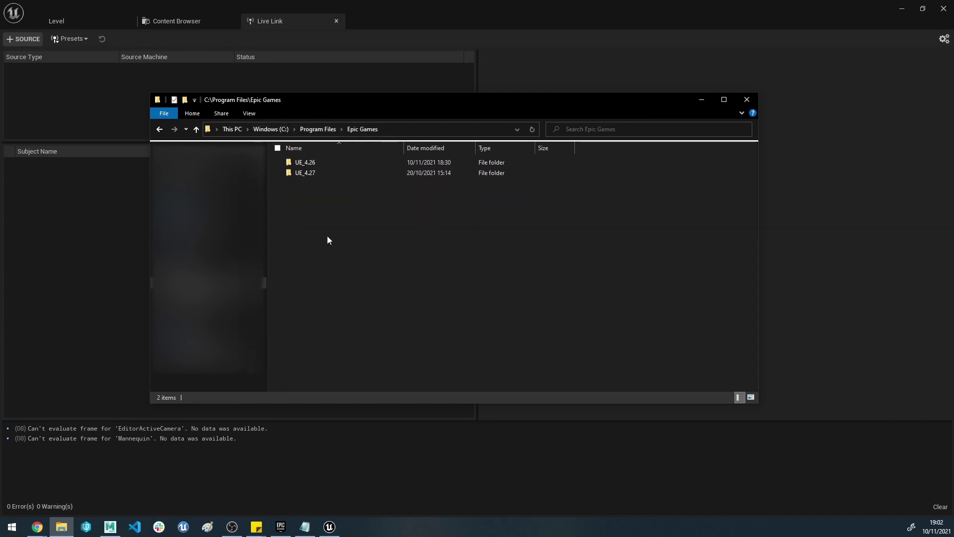
double_click(325, 164)
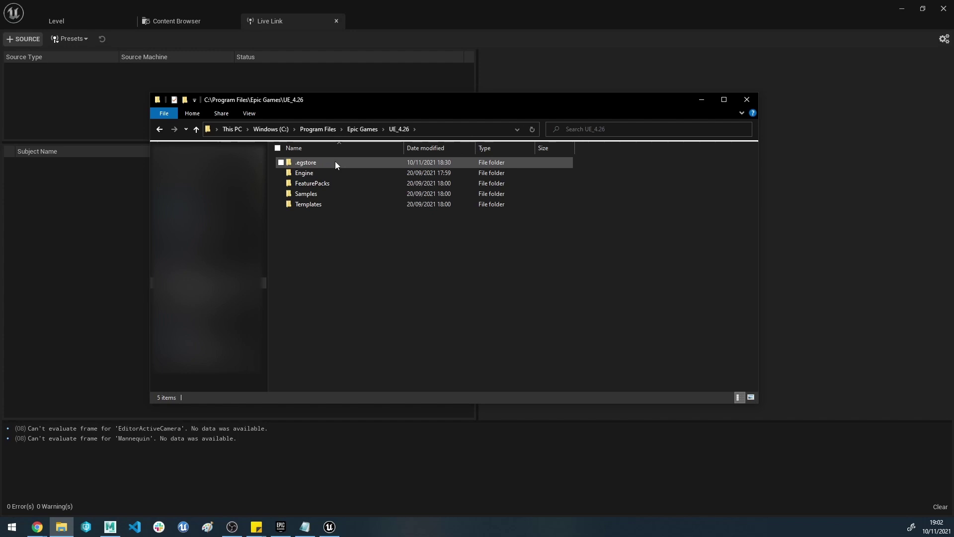
double_click(317, 174)
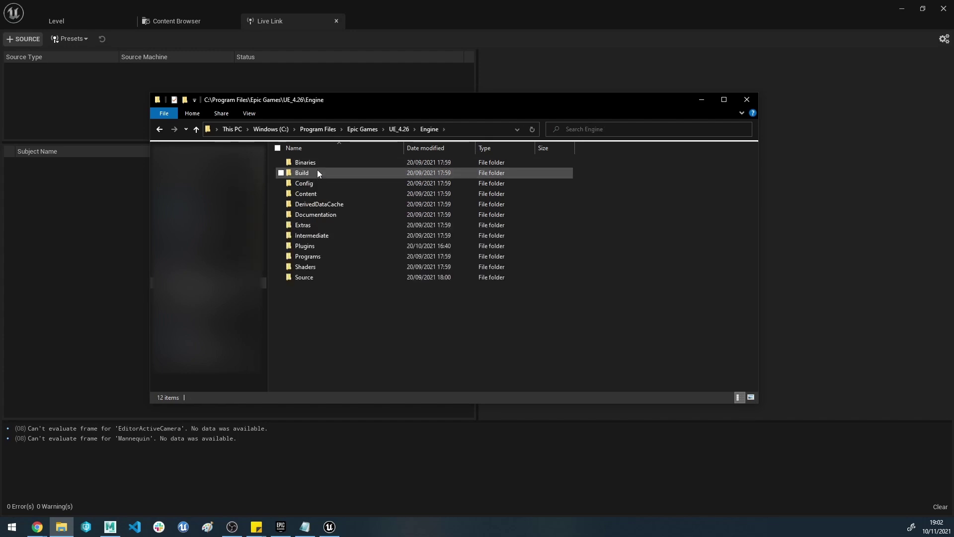
double_click(316, 246)
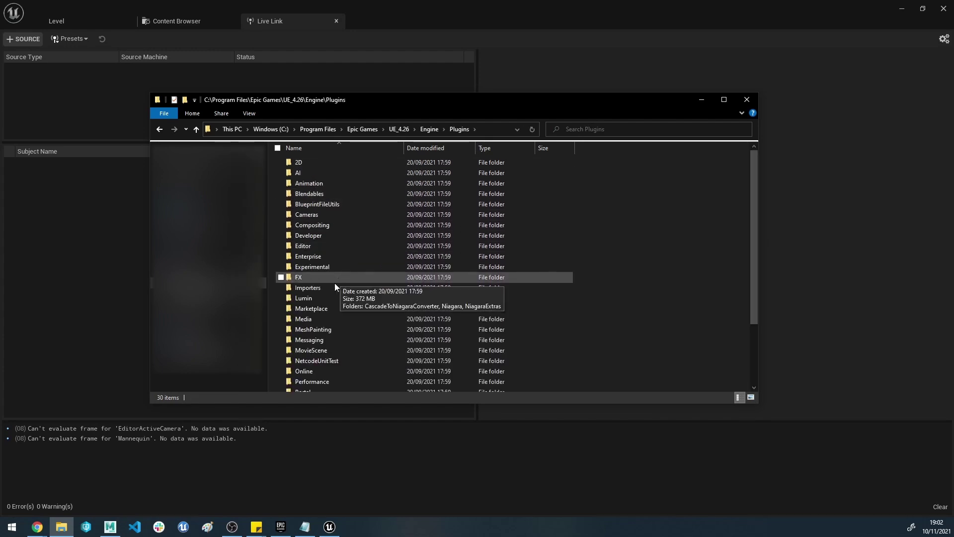
left_click(327, 311)
double_click(350, 308)
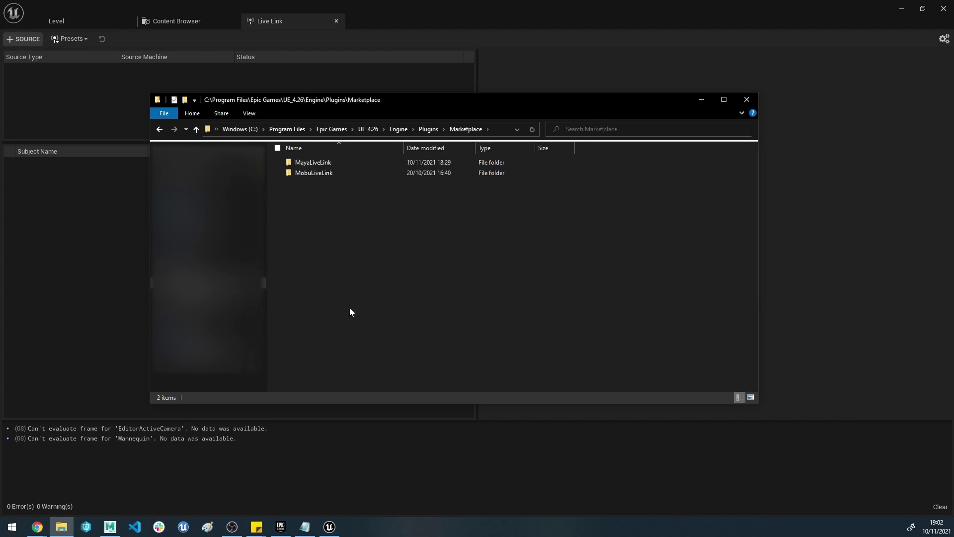
left_click(297, 166)
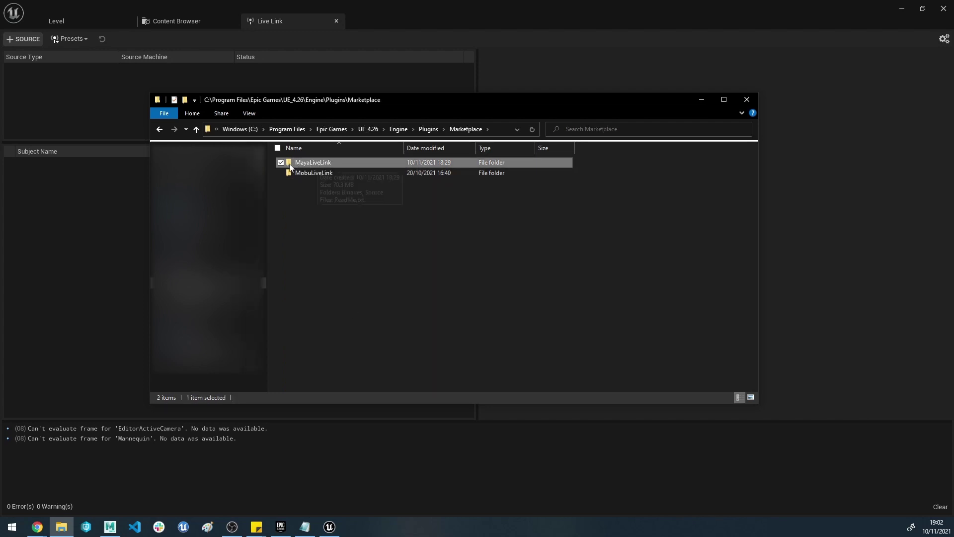
double_click(338, 163)
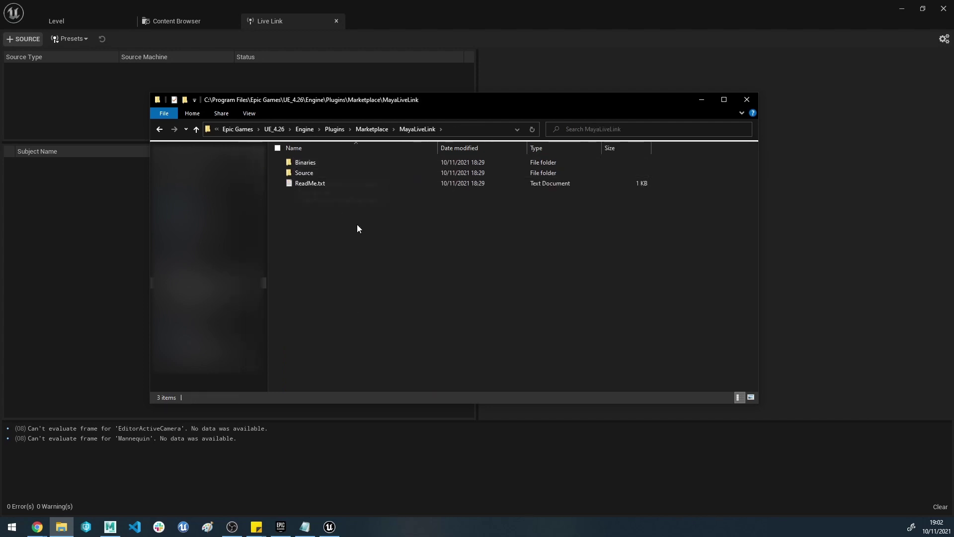
double_click(317, 163)
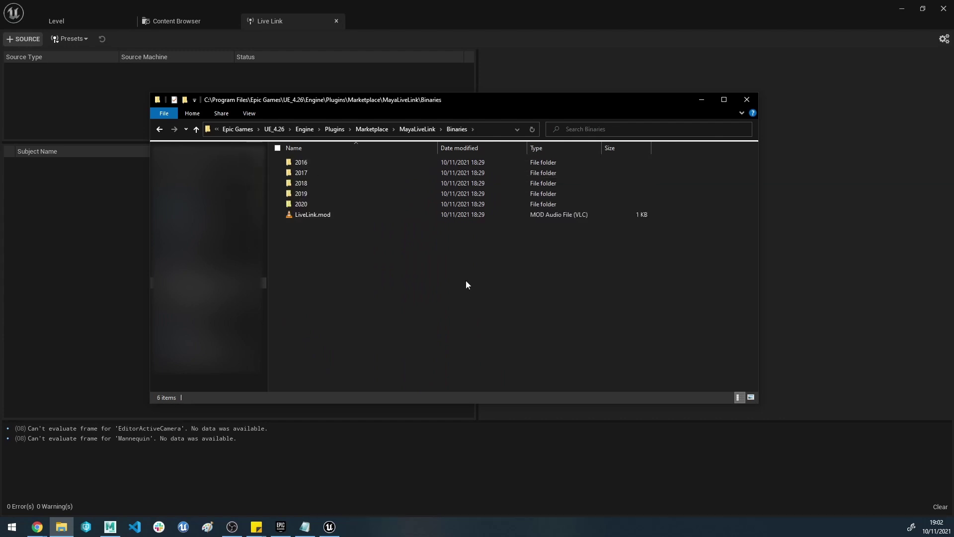
Copy MayaLiveLinkPlugin2020.mll and MayaLiveLinkUI.py from the 2020 folder
left_click_drag(466, 282, 443, 150)
left_click(533, 242)
double_click(323, 204)
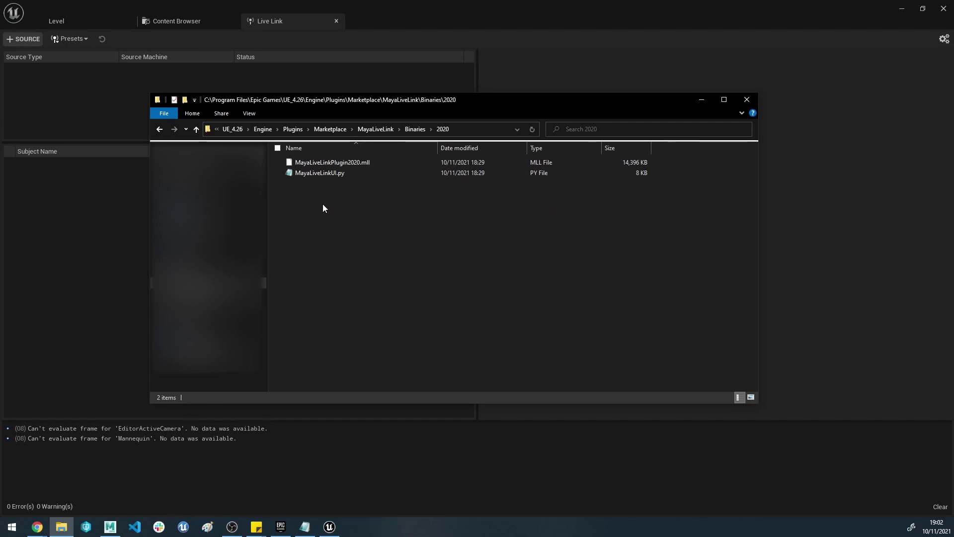
left_click_drag(388, 210, 330, 161)
right_click(352, 174)
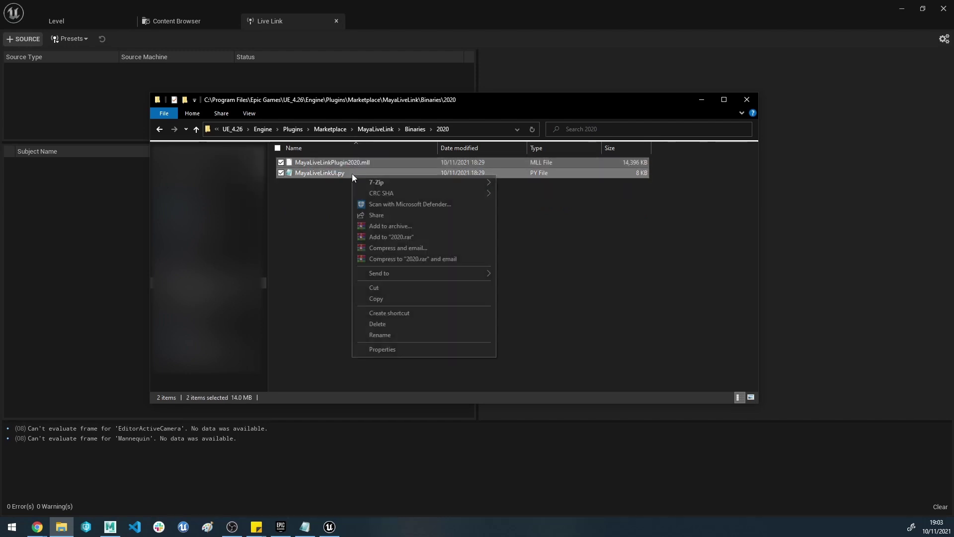
left_click(386, 300)
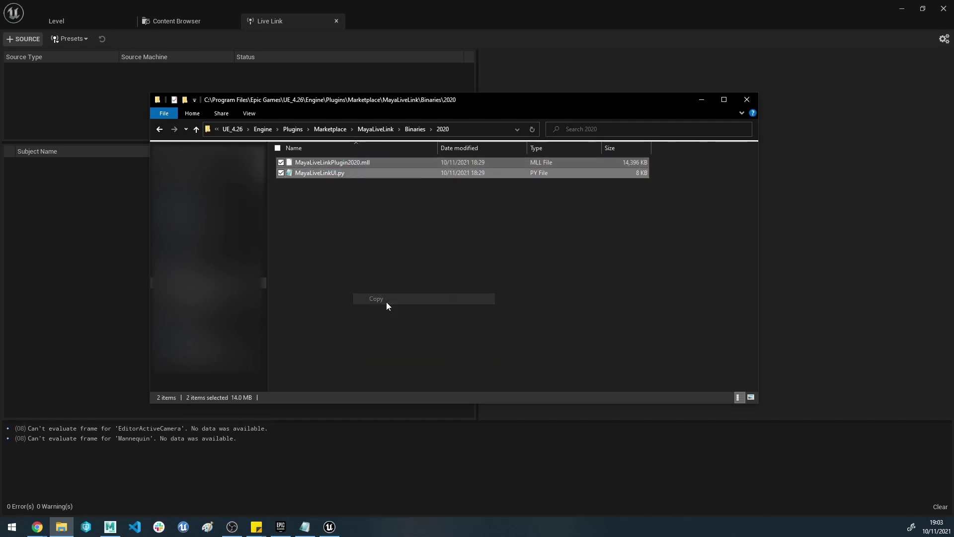
Navigate to Program Files\Autodesk\Maya2022\bin\plug-ins
left_click(234, 129)
left_click(329, 129)
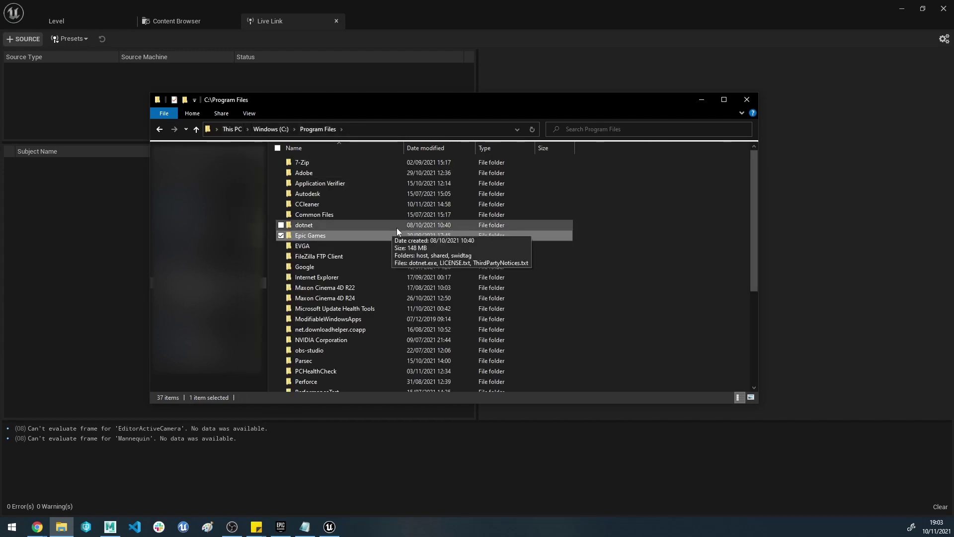
double_click(323, 195)
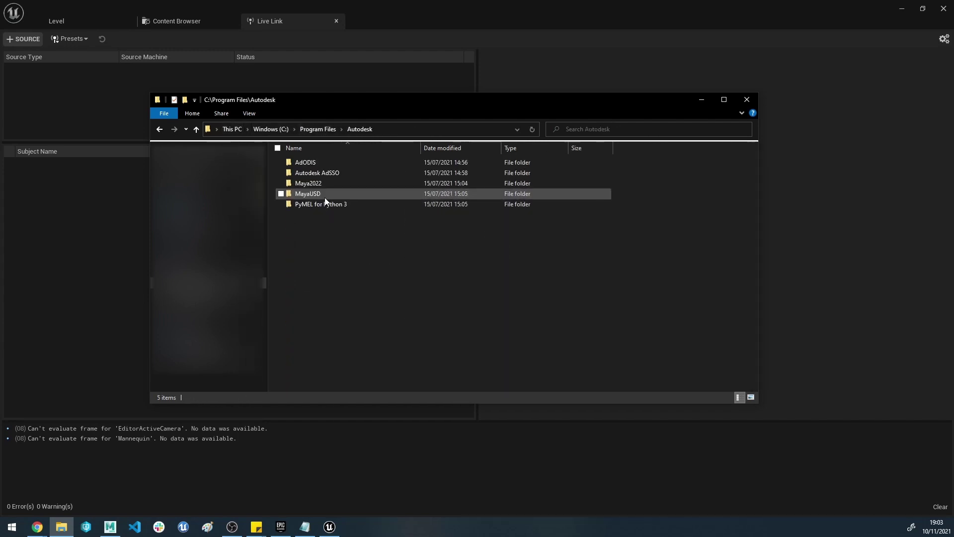
double_click(338, 183)
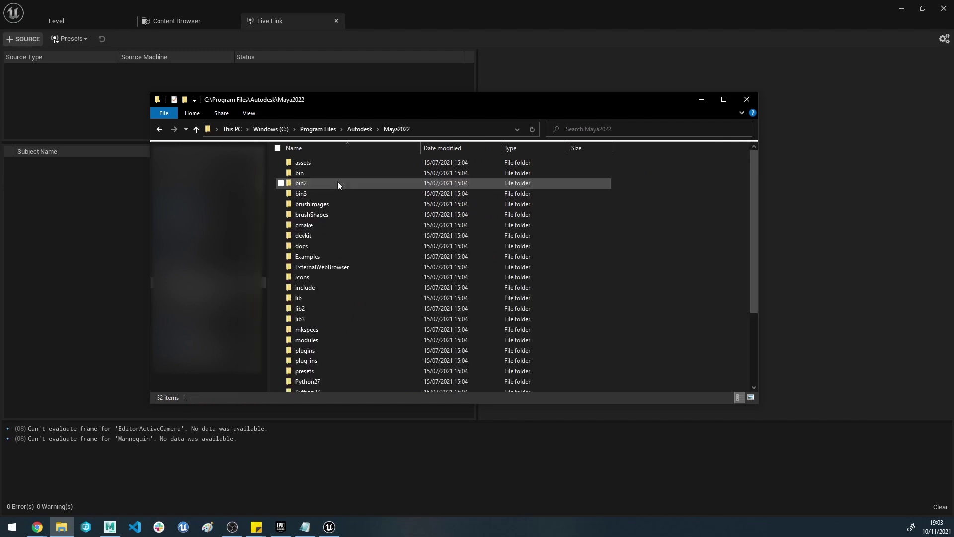
double_click(324, 173)
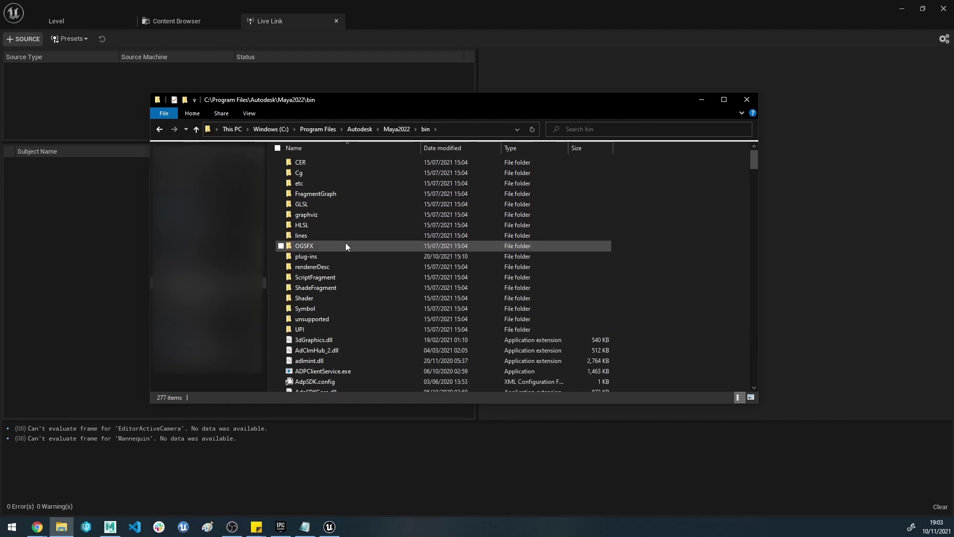
double_click(342, 254)
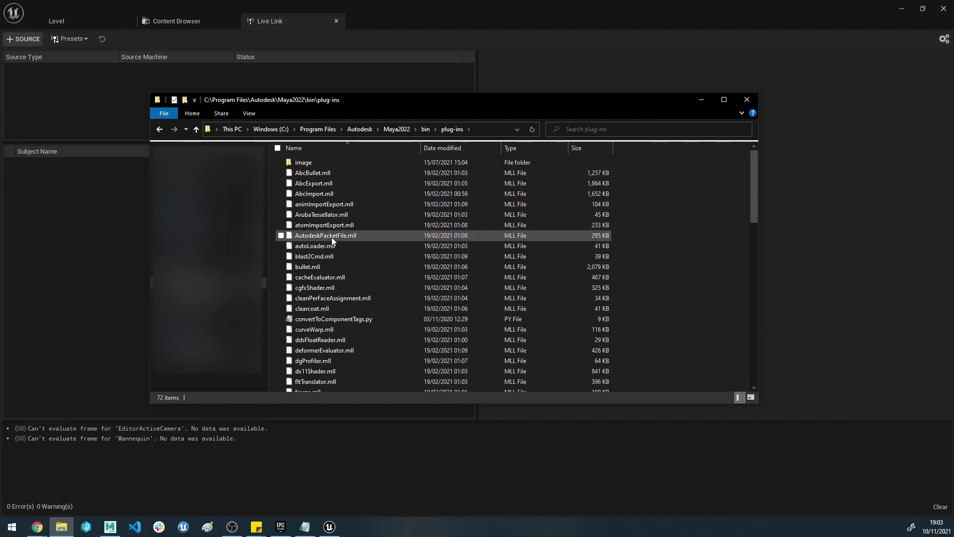
Paste the two Live Link files, replacing the existing MayaLiveLinkUI.py, and close Explorer
right_click(675, 205)
left_click(707, 272)
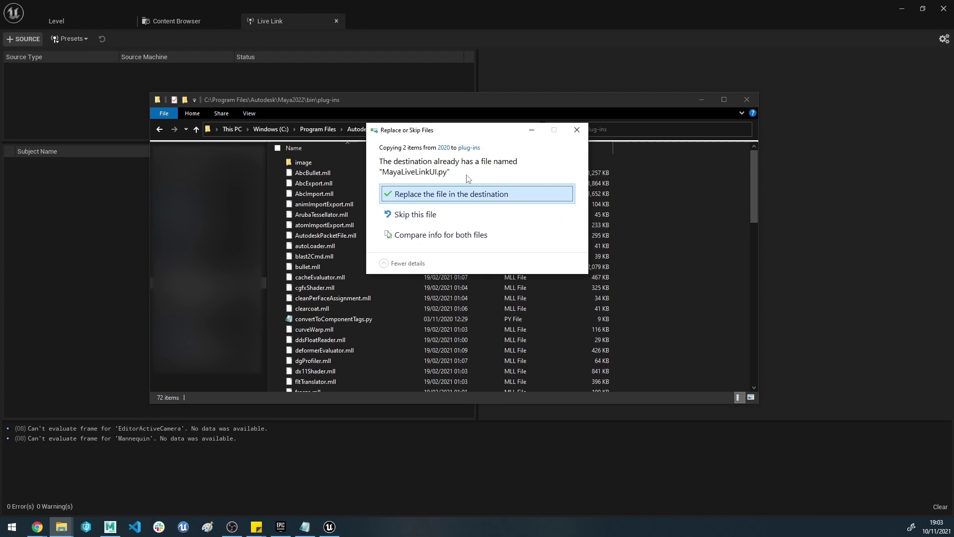
left_click(577, 130)
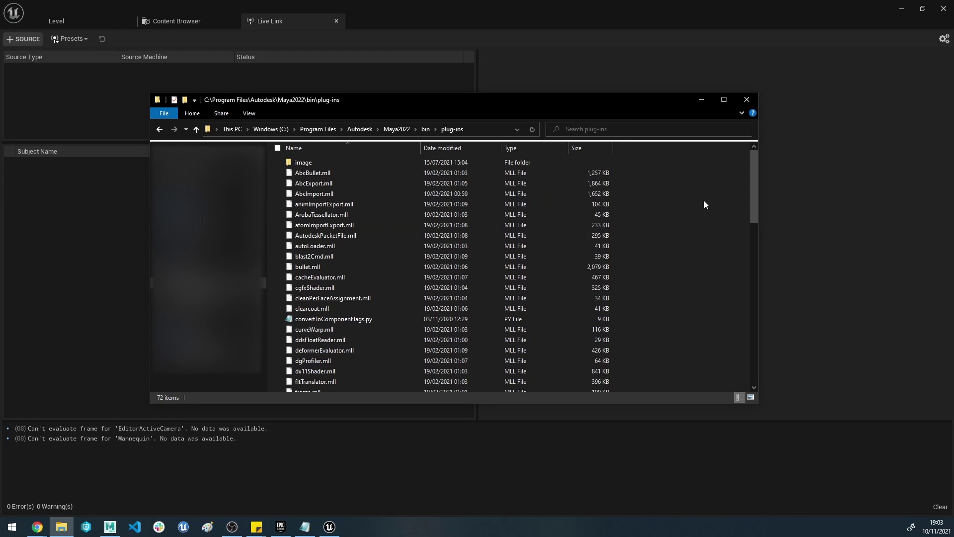
left_click(746, 99)
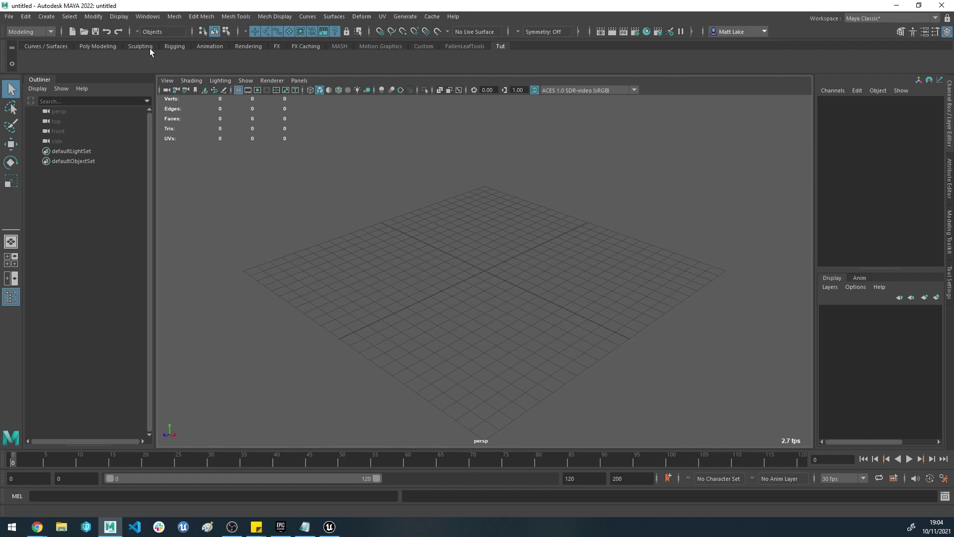
left_click(143, 18)
mouse_move(200, 107)
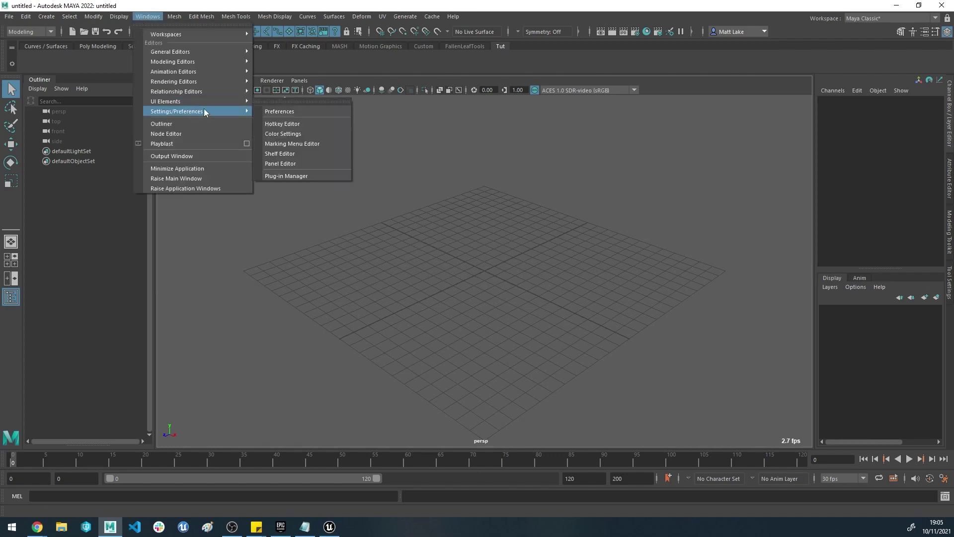
left_click(316, 176)
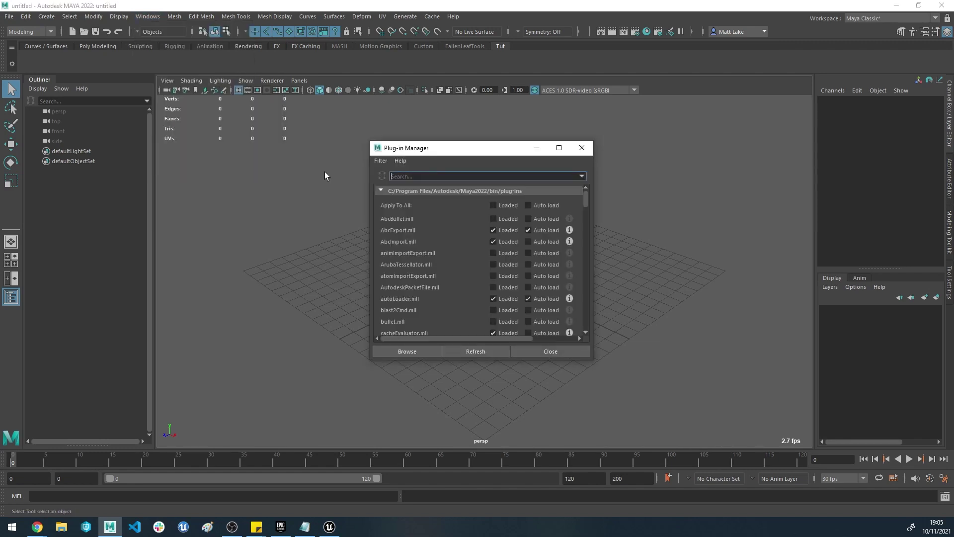
left_click(396, 176)
type("livelink")
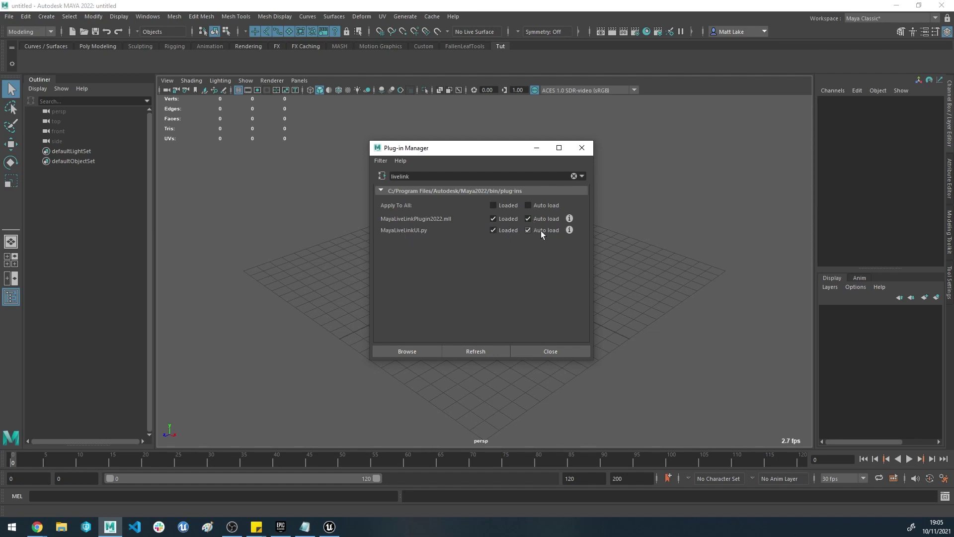
left_click(547, 350)
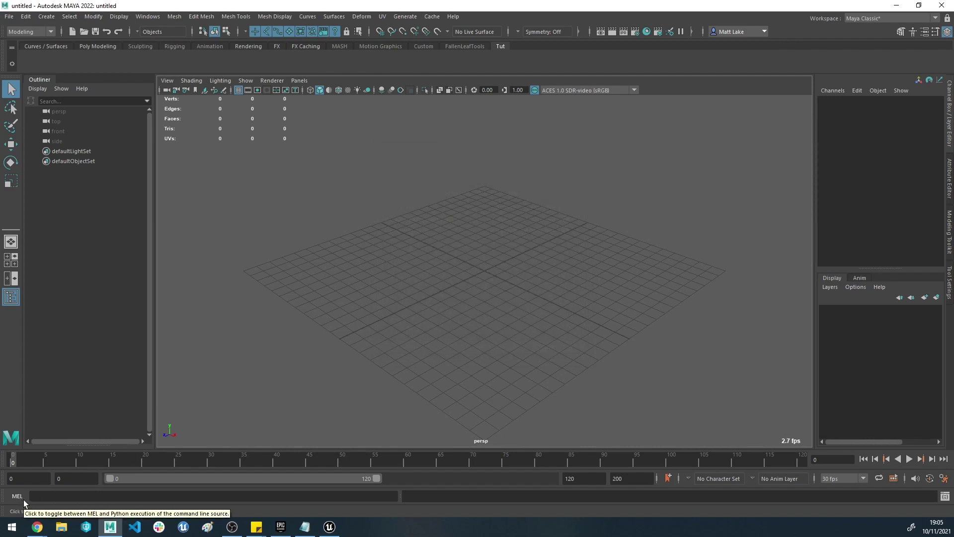
left_click(48, 496)
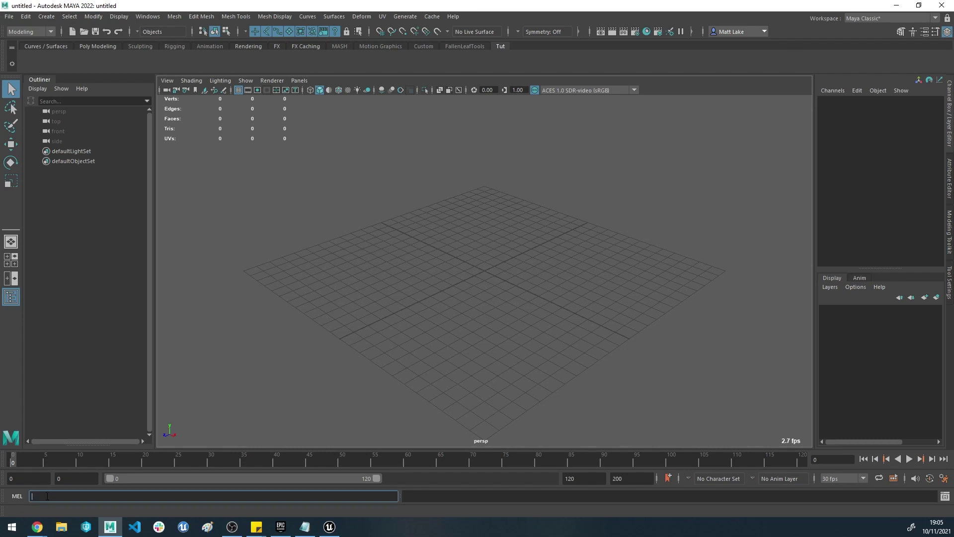
type("Maya")
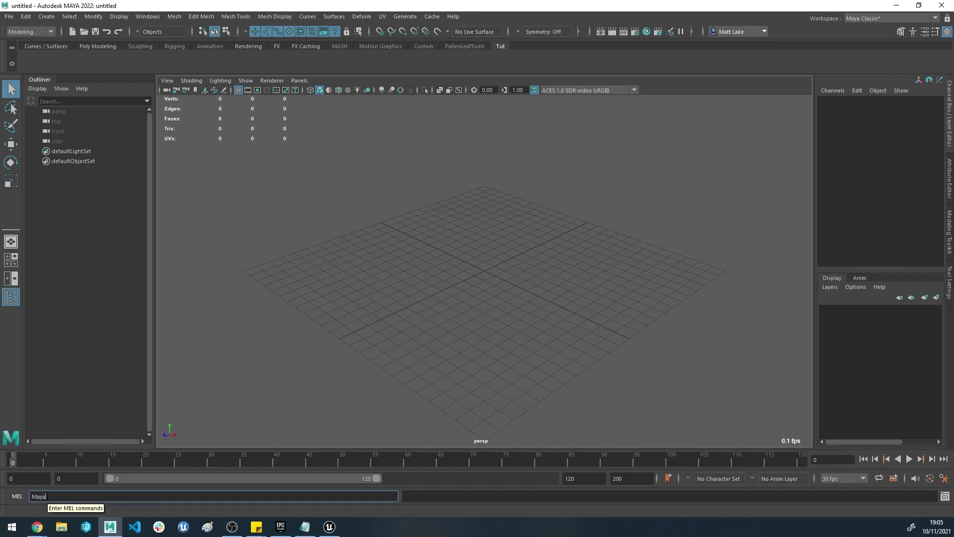
type("LiveLinkUI")
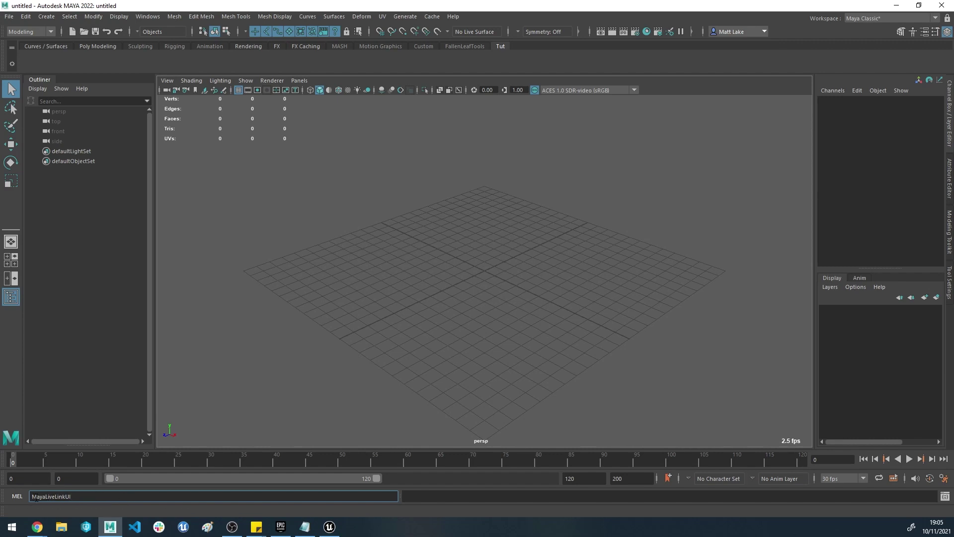
key("Return")
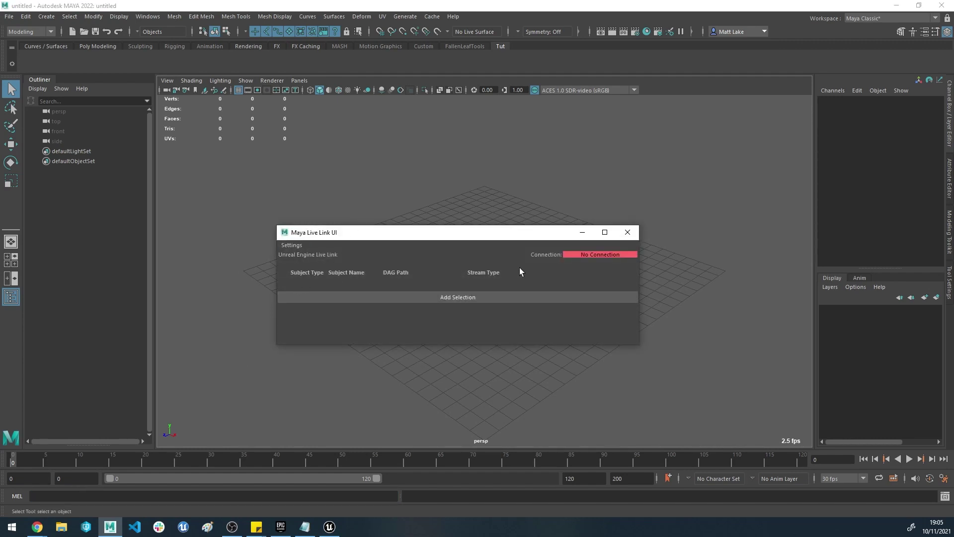
left_click(627, 233)
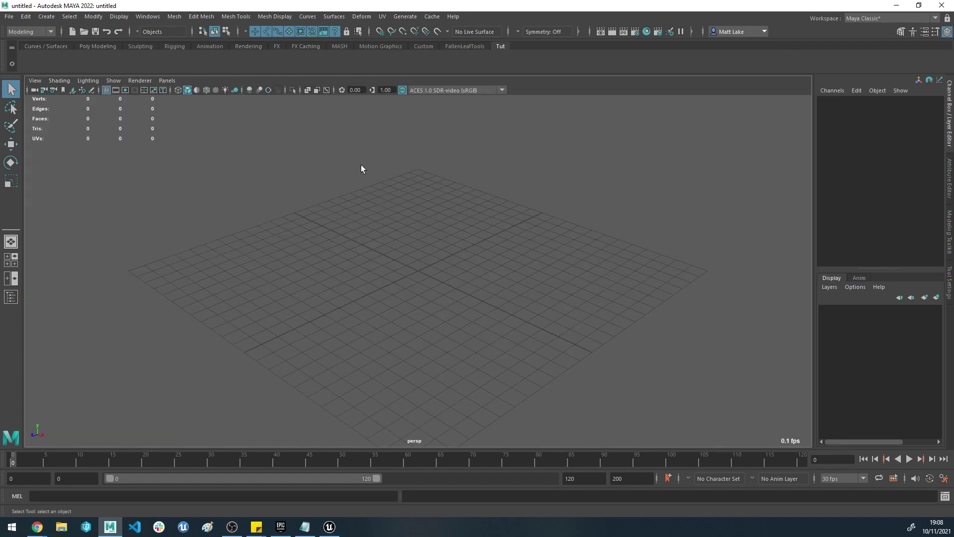
Paste MayaLiveLinkUI into a new MEL Script Editor tab and drag it onto the Tut shelf
left_click(945, 496)
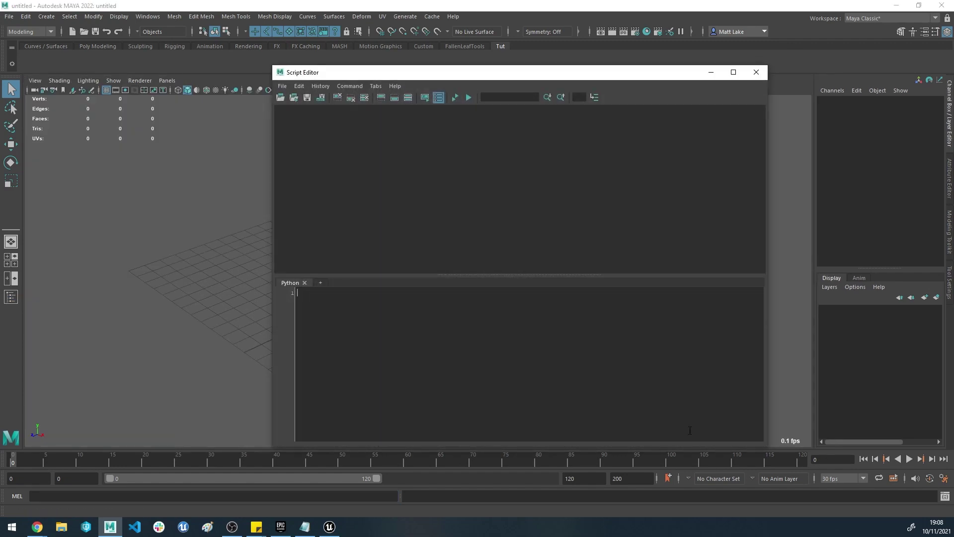
left_click(321, 282)
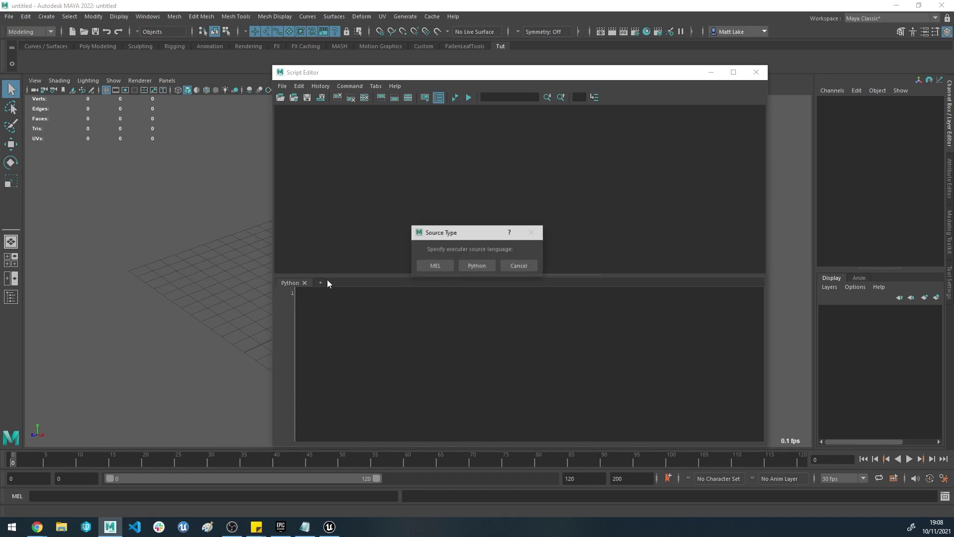
left_click(437, 266)
key("ctrl+v")
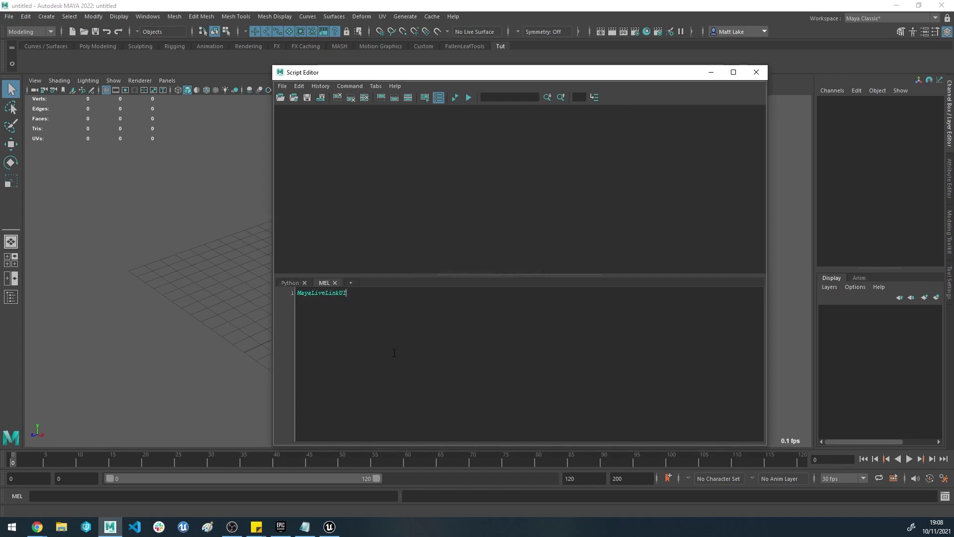
key("ctrl+a")
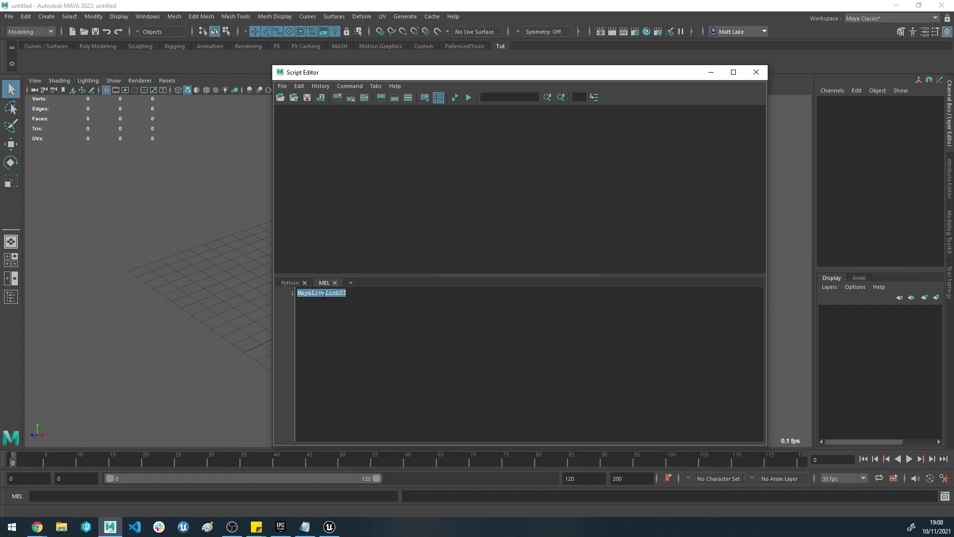
middle_click_drag(141, 92, 89, 57)
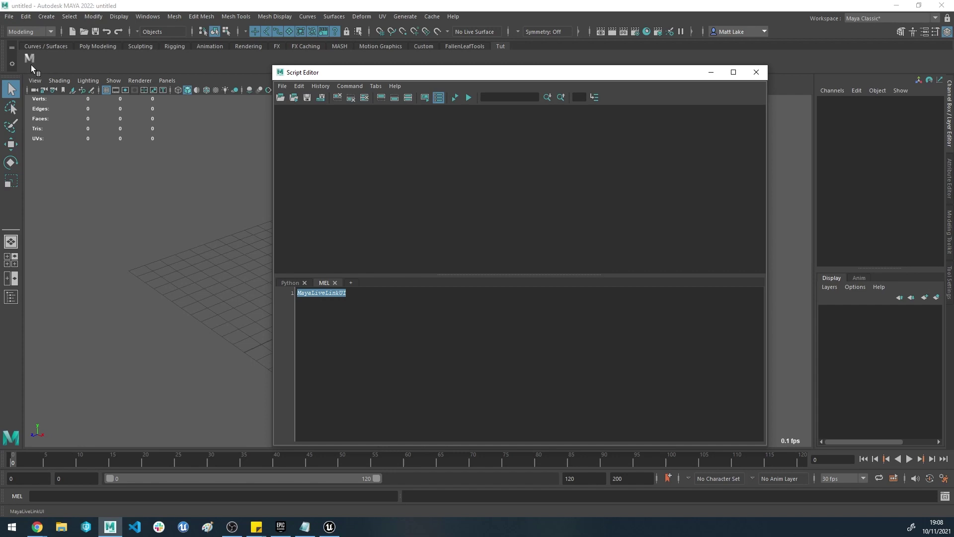
Close the Script Editor and test the new shelf button, which opens the Live Link window
left_click(756, 72)
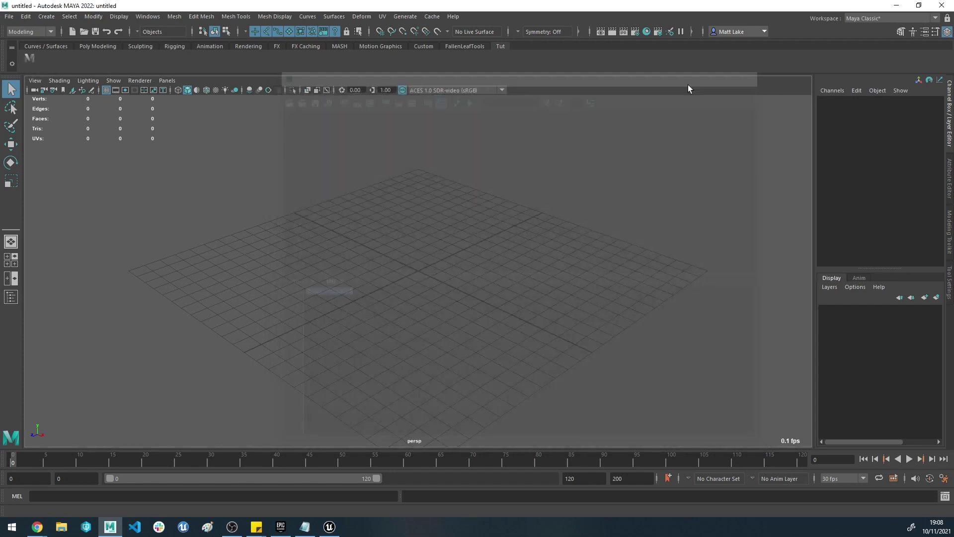
left_click(29, 59)
left_click(581, 228)
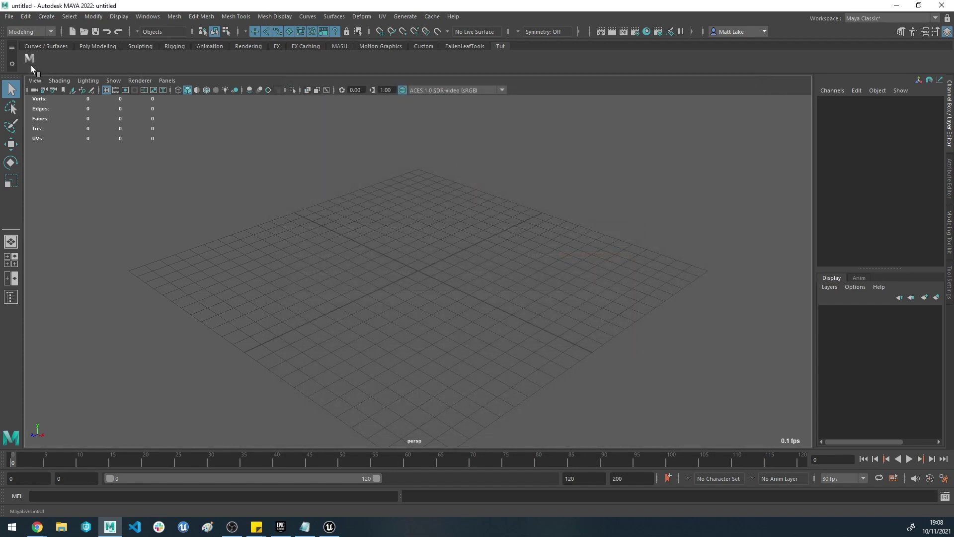
left_click(31, 66)
left_click(631, 232)
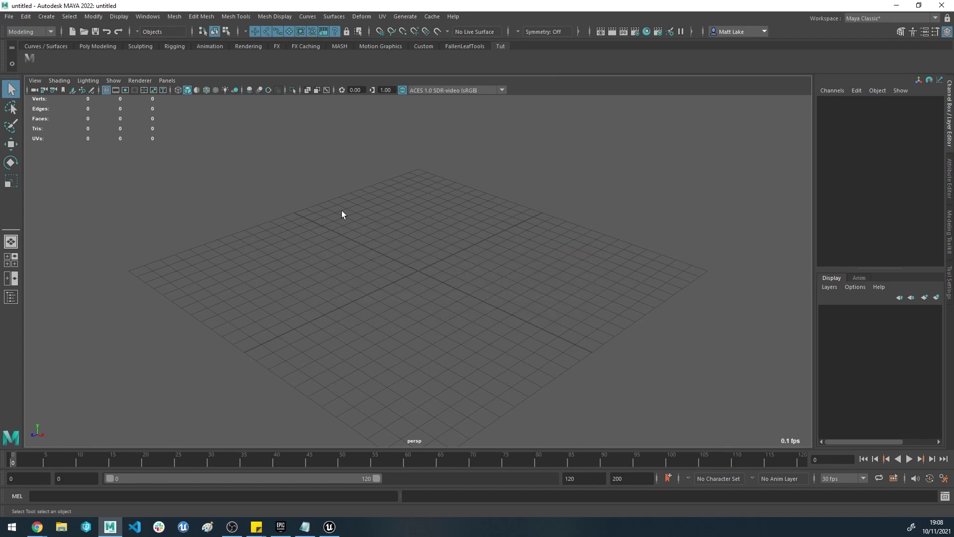
Edit the new shelf button in the Shelf Editor and set its icon label to 'LiveLink'
right_click(33, 58)
left_click(65, 76)
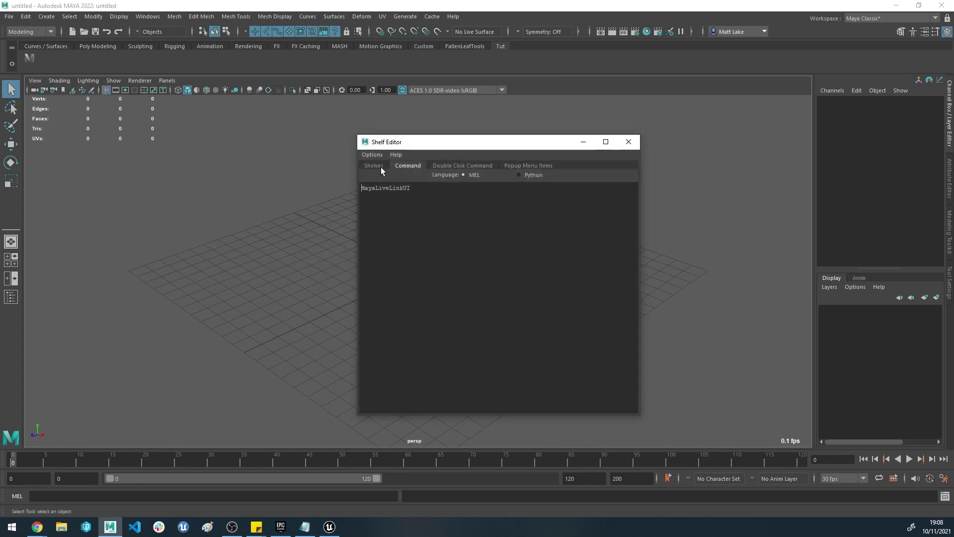
left_click(379, 166)
left_click(505, 338)
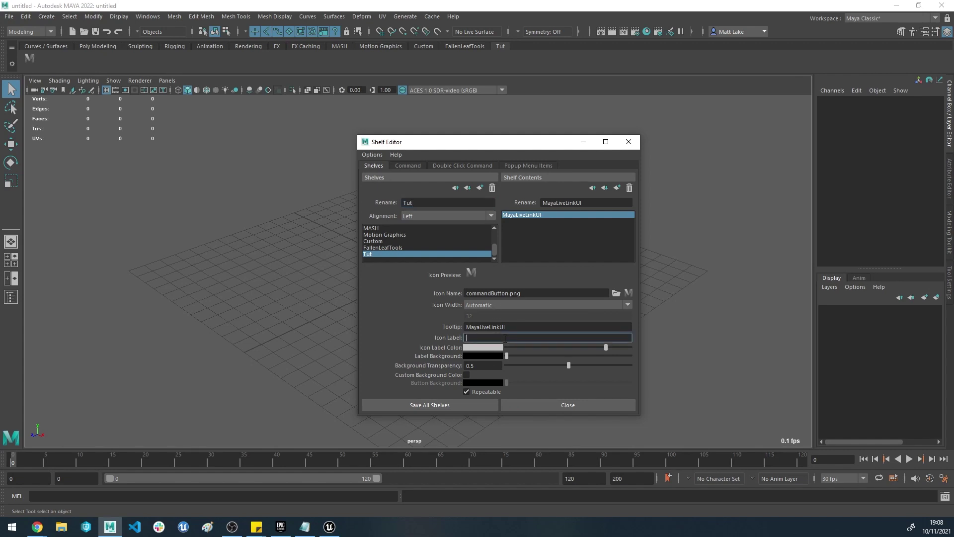
type("LiveLink")
key("Return")
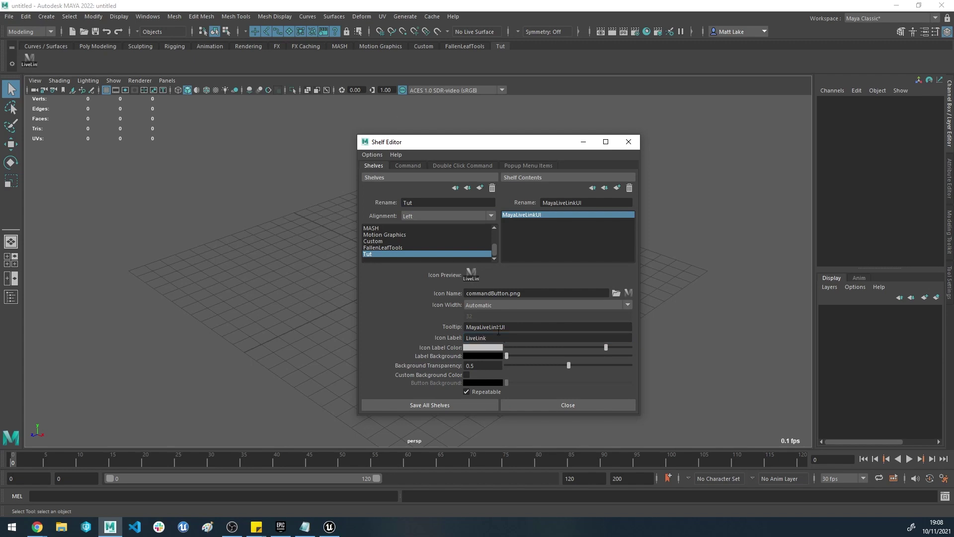
double_click(476, 338)
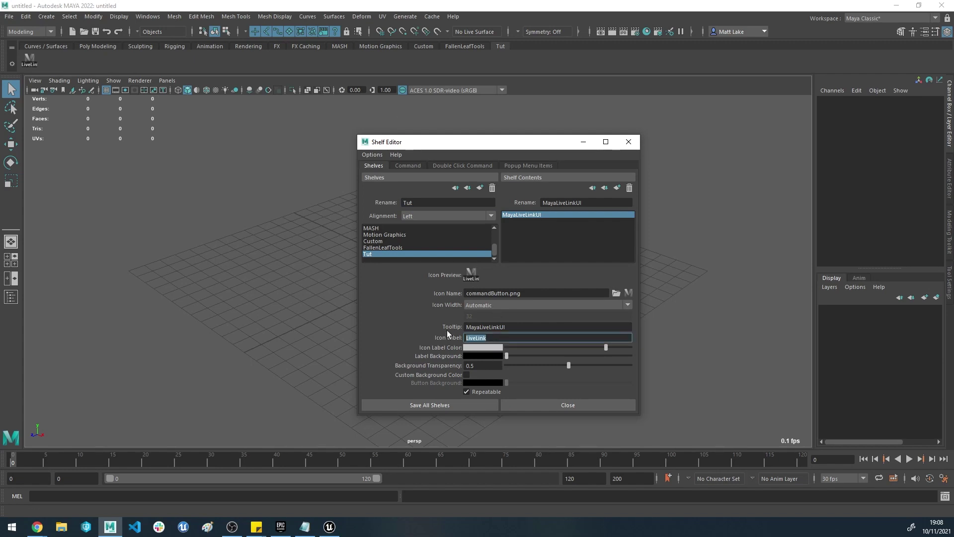
key("Caps_Lock")
type("LL")
key("Return")
type("Unreal Link")
key("Return")
key("Caps_Lock")
type("LinkLink")
key("Return")
type("LiveLink")
key("Return")
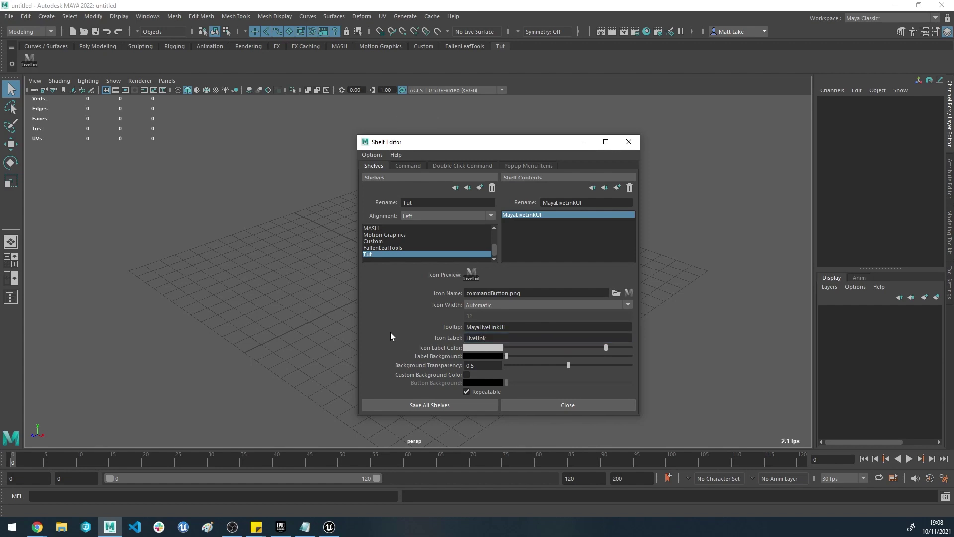
Give the button the HIKCharacterToolFullBody.png icon from the 'HIK'-filtered list and save all shelves
left_click(629, 294)
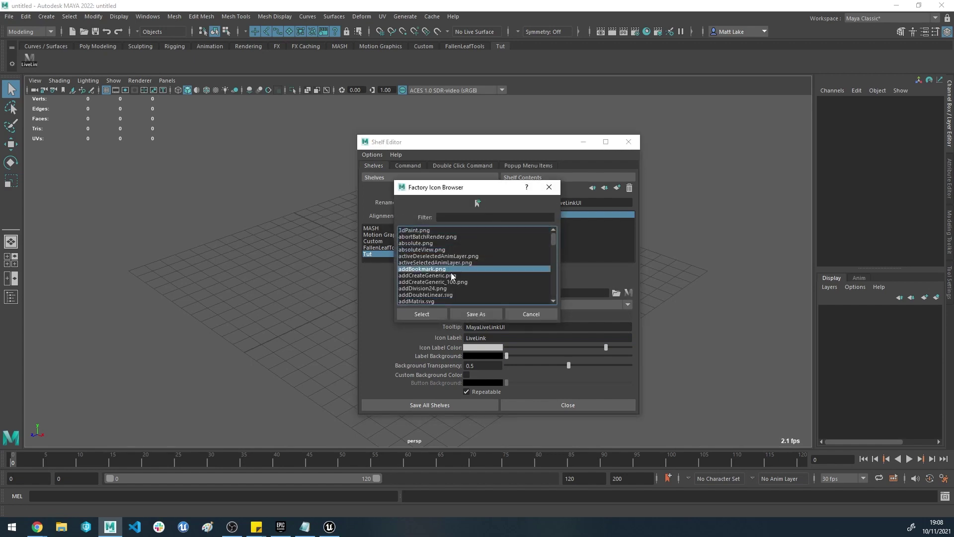
left_click(453, 275)
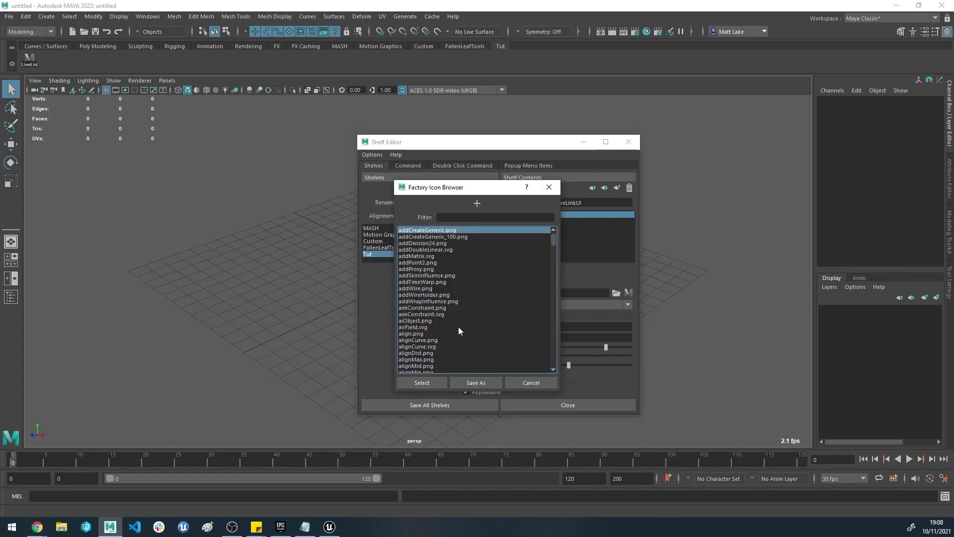
left_click(450, 217)
key("Caps_Lock")
type("HIK")
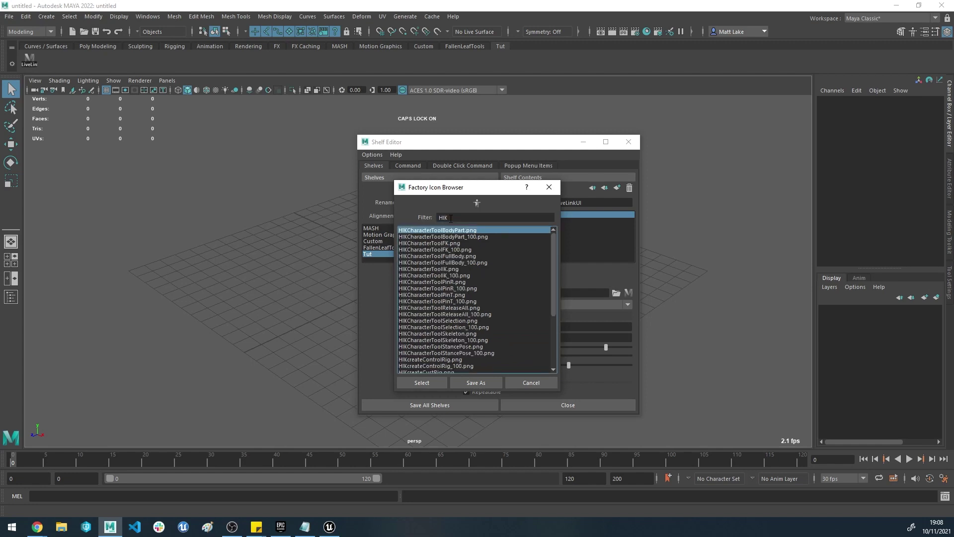
left_click(448, 243)
left_click(454, 268)
left_click(459, 263)
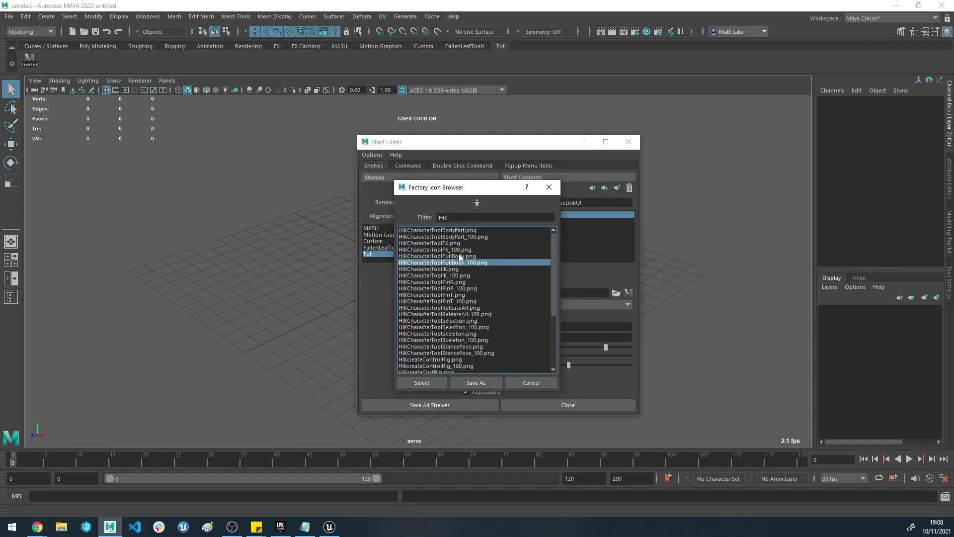
left_click(459, 256)
left_click(431, 380)
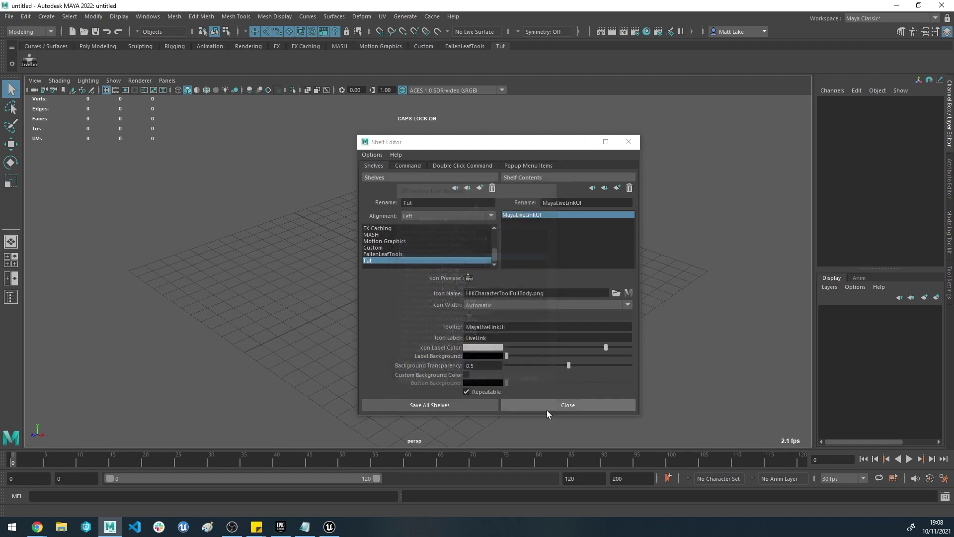
left_click(444, 405)
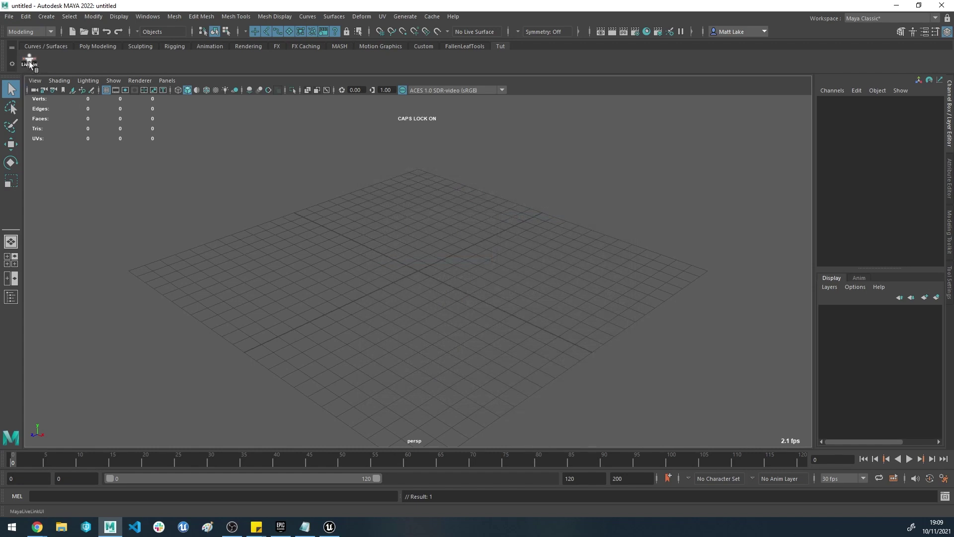
Launch the Maya Live Link UI from the LiveLink shelf button and nudge its window upward
left_click(34, 66)
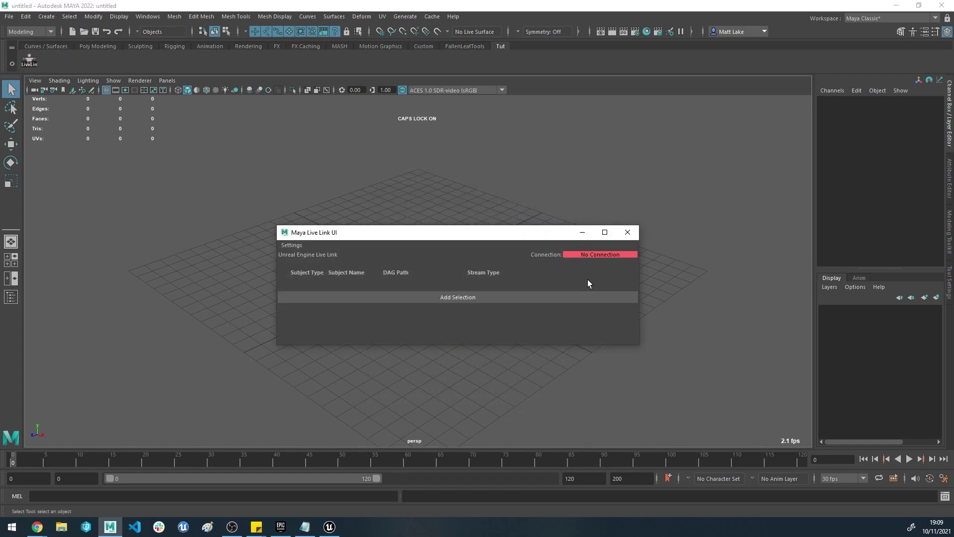
left_click(630, 230)
left_click(34, 59)
left_click_drag(415, 230, 414, 214)
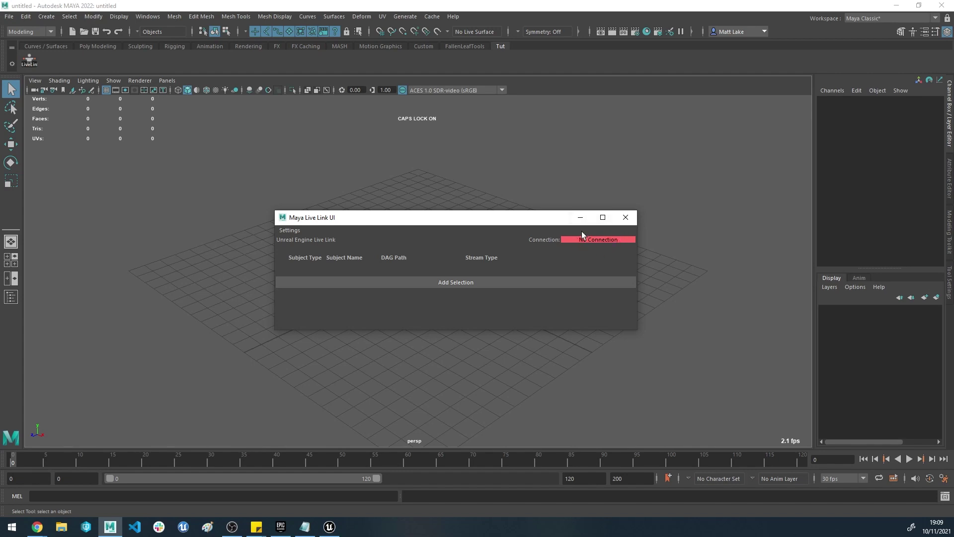
In Unreal's Live Link panel, add Maya Live Link as a Message Bus Source
left_click(329, 526)
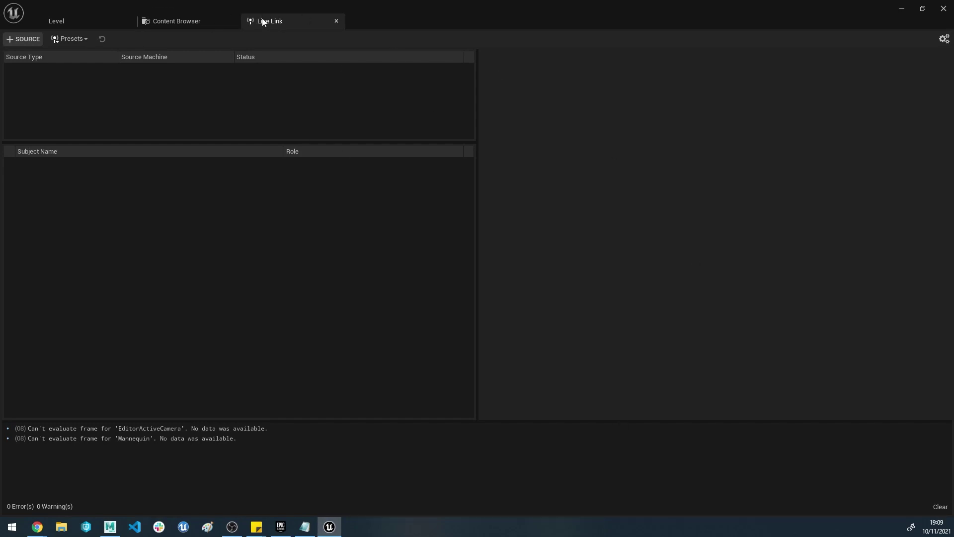
left_click(18, 42)
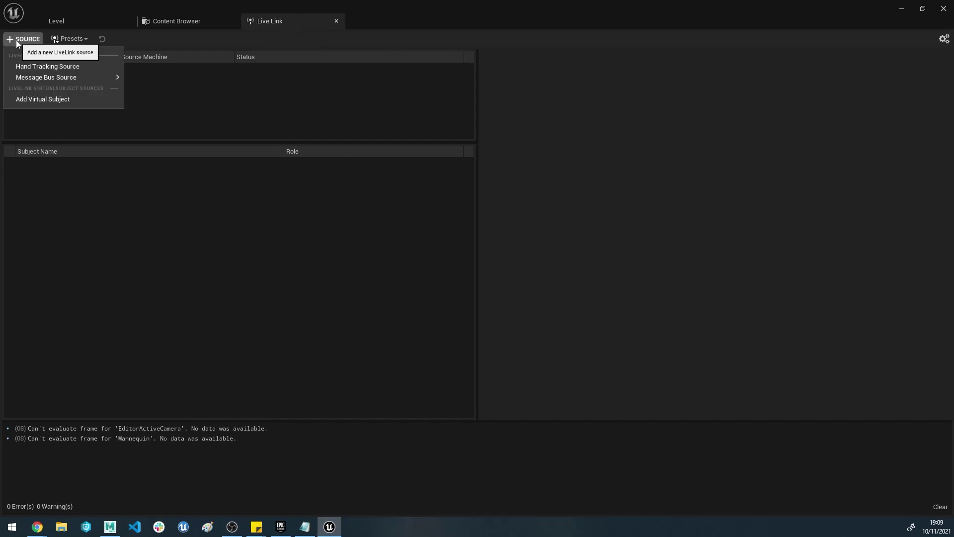
mouse_move(59, 76)
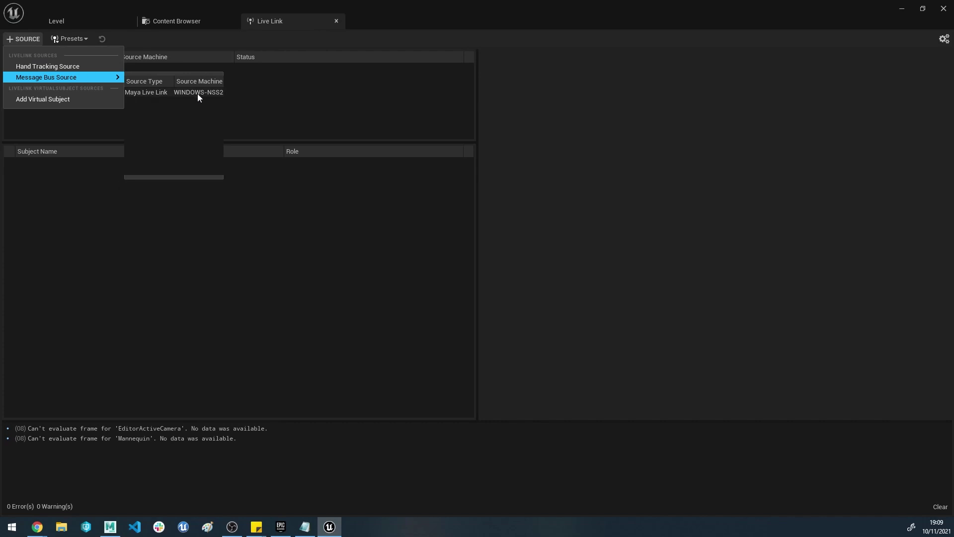
left_click(169, 95)
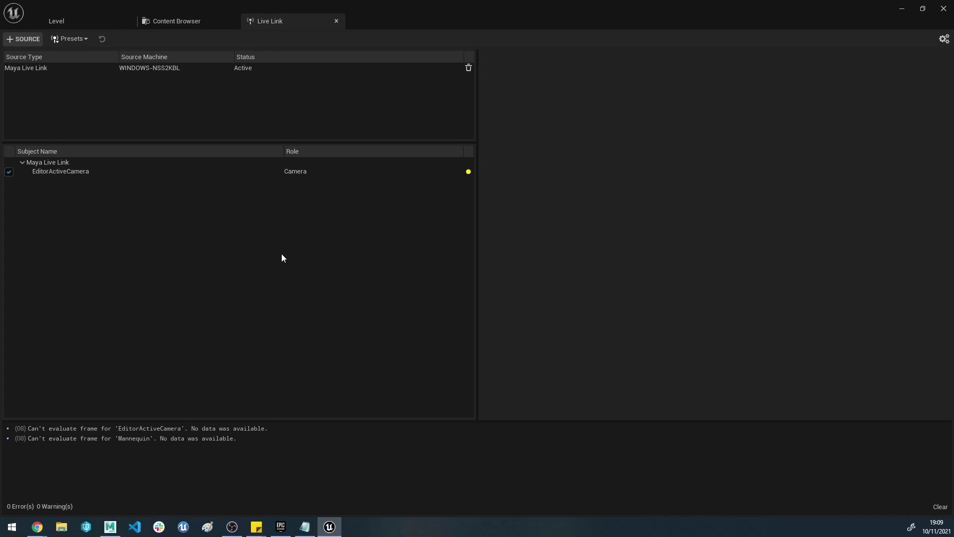
Open the SK_Mannequin_M skeletal mesh from the Mannequin Skeletons folder and look down at it
left_click(178, 22)
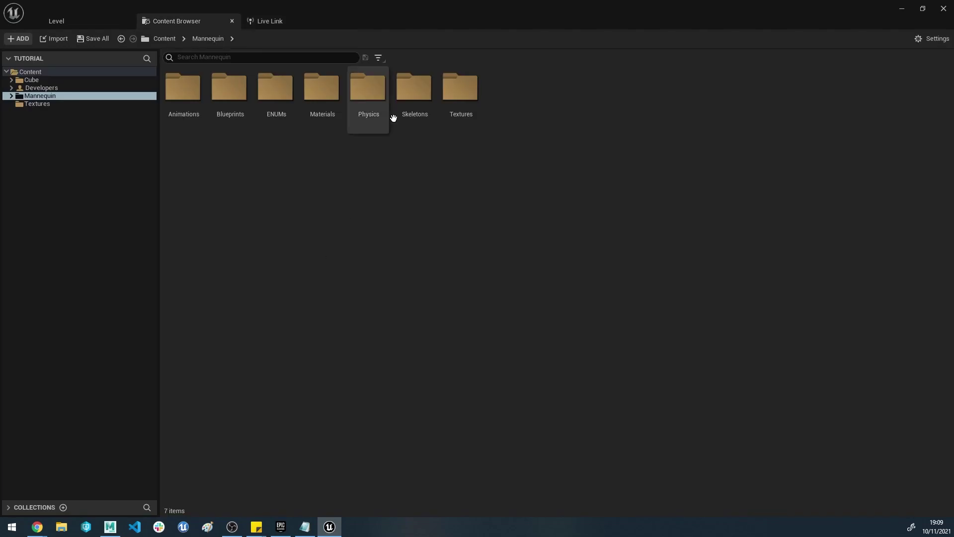
double_click(409, 117)
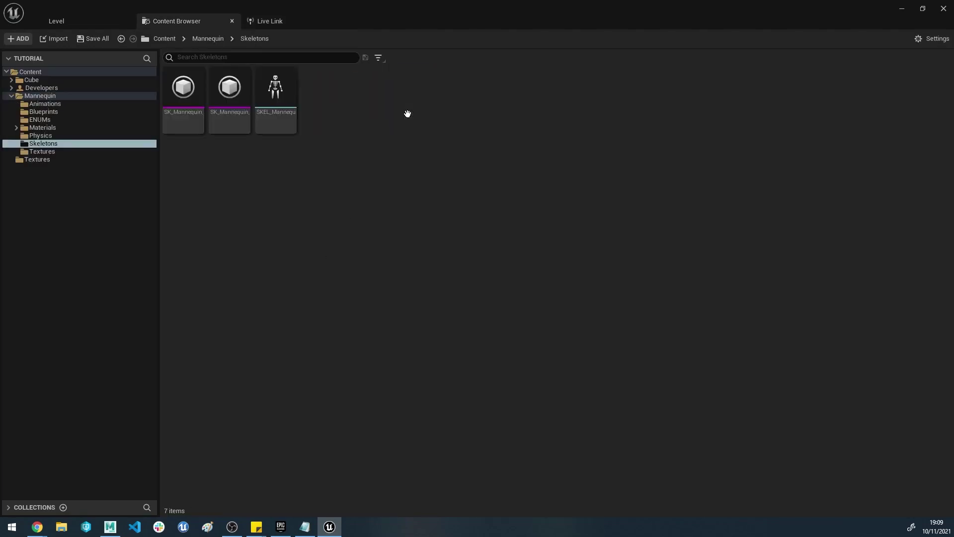
double_click(231, 95)
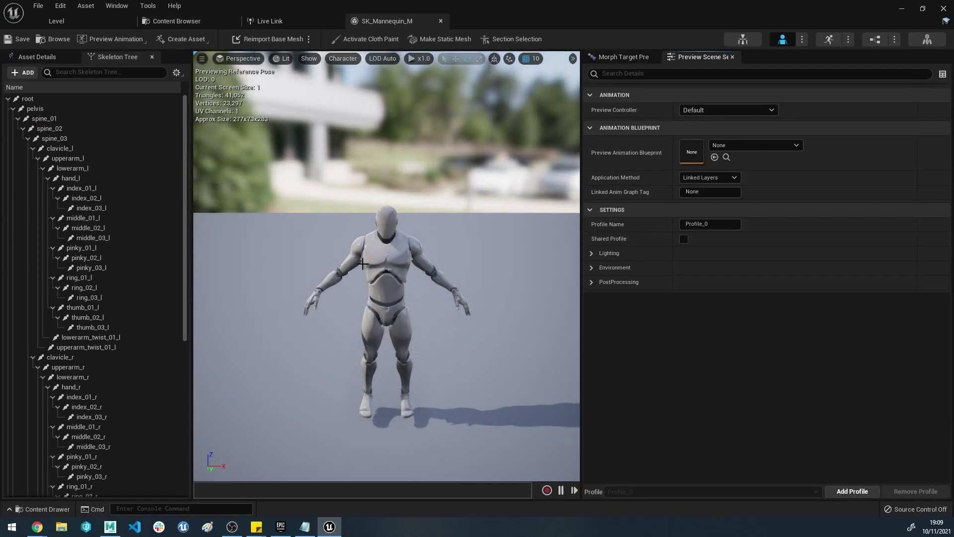
left_click_drag(357, 268, 386, 249)
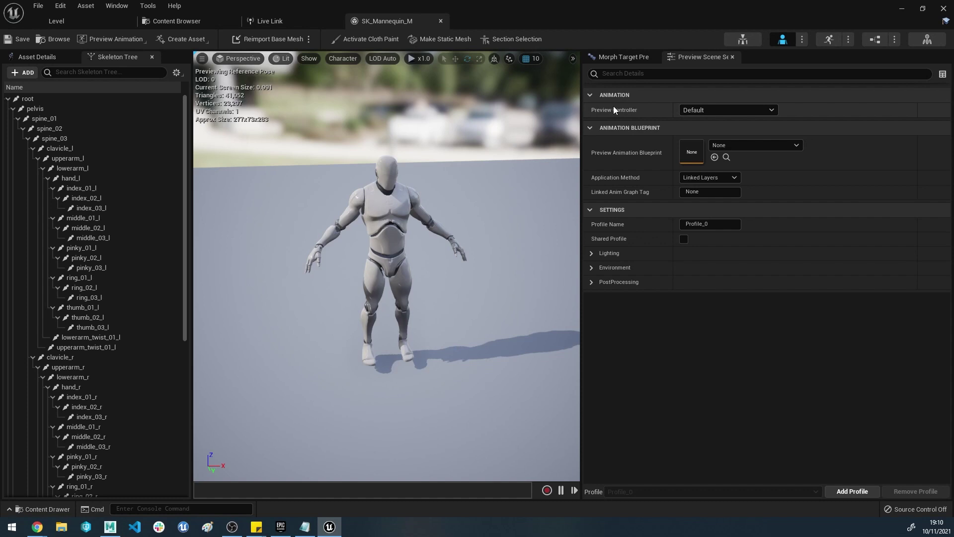
Switch the preview to Live Link Preview Controller with Enable Camera Sync turned on
left_click(709, 111)
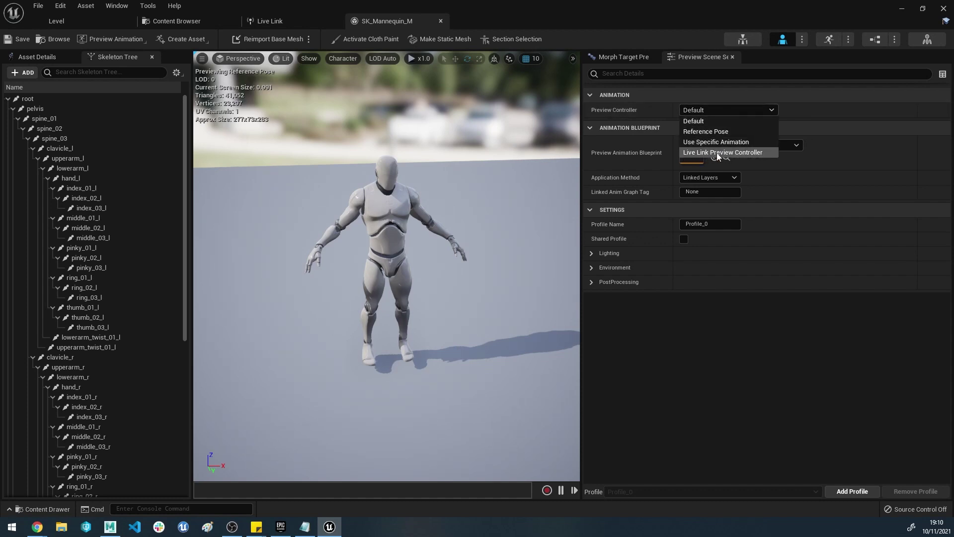
left_click(733, 151)
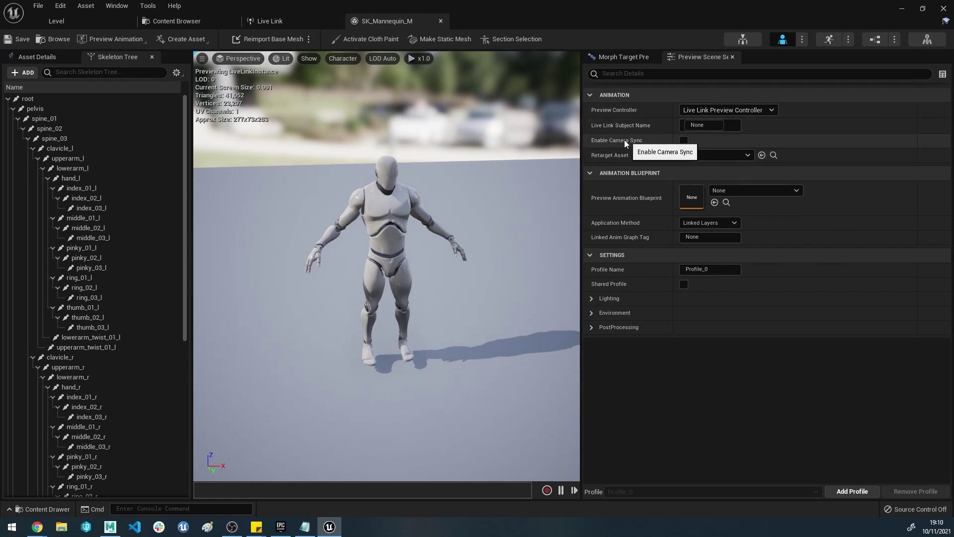
left_click(683, 141)
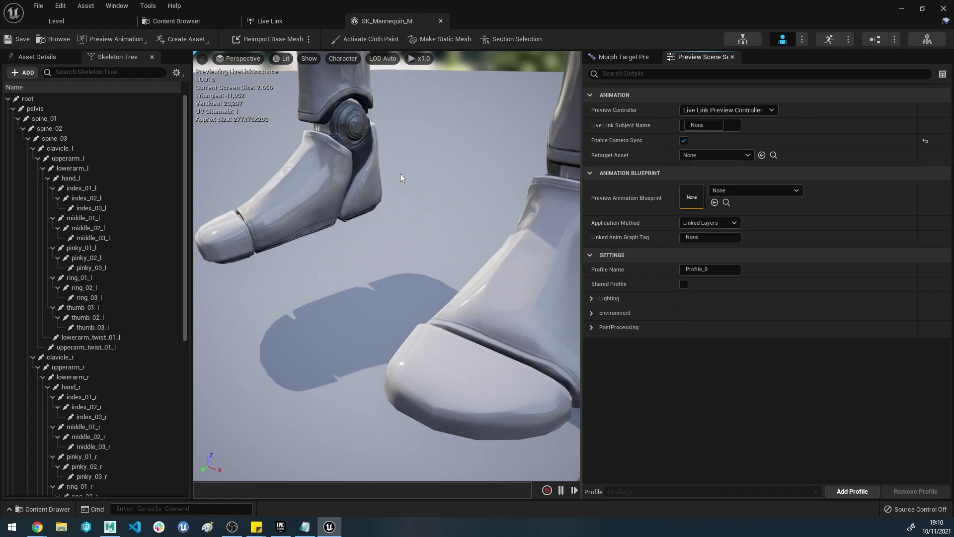
left_click_drag(368, 5, 815, 37)
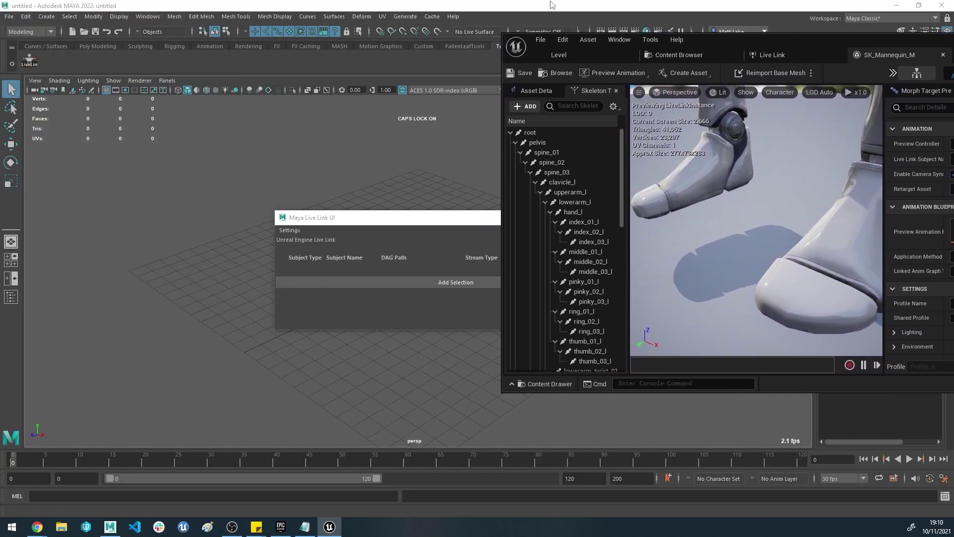
Place Maya left of Unreal and tumble Maya's view to confirm camera sync
left_click_drag(550, 5, 318, 10)
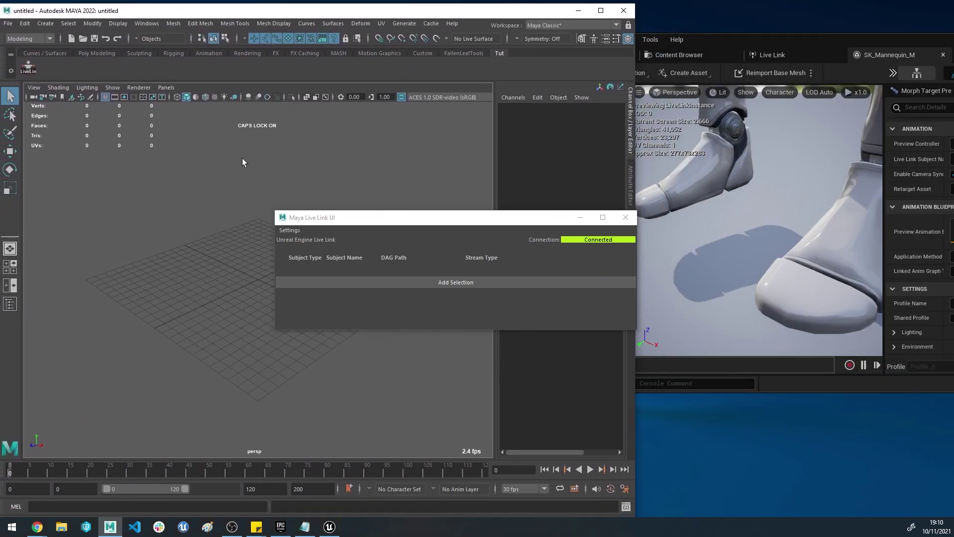
left_click_drag(209, 219, 150, 240, "alt")
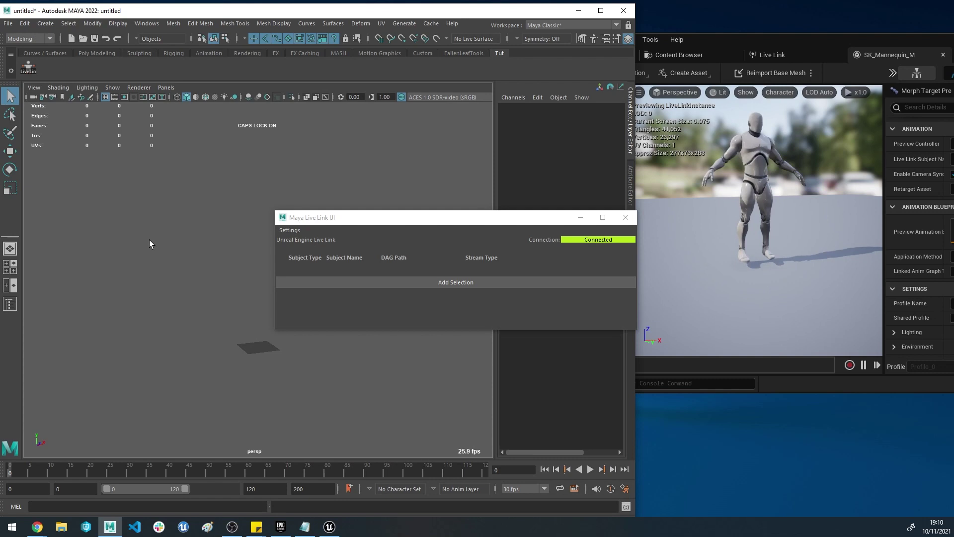
Open SK_Mannequin_M.FBX in Maya without saving the untitled scene, and frame the mannequin
left_click(85, 38)
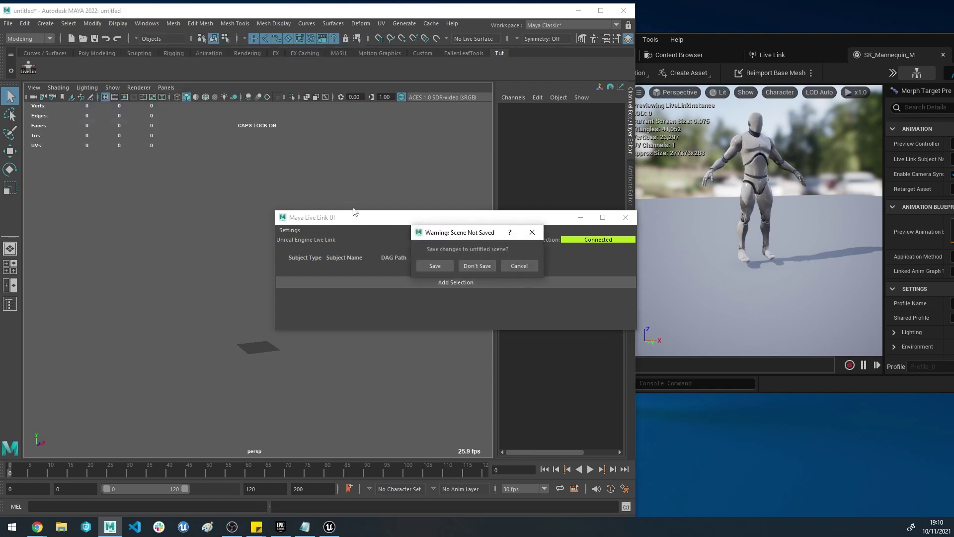
left_click(476, 266)
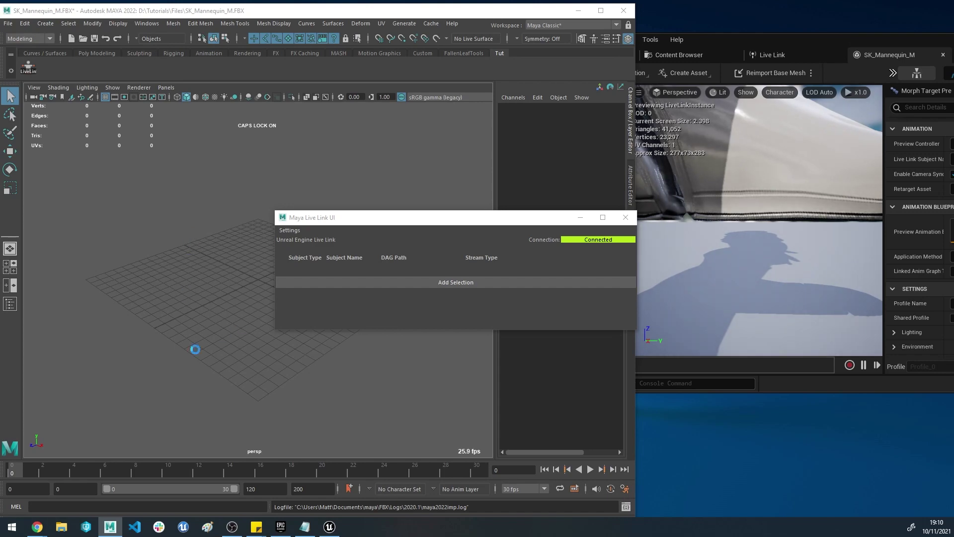
key("a")
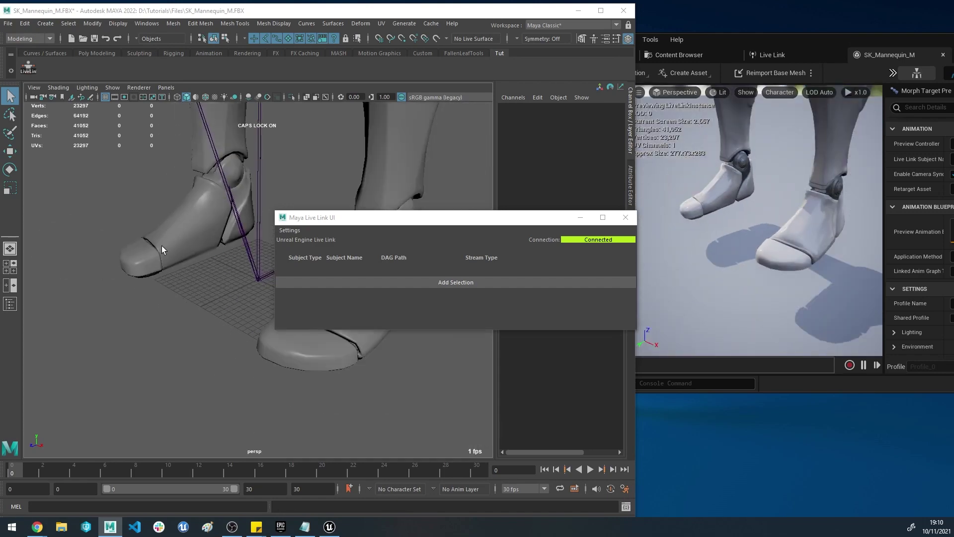
right_click_drag(204, 194, 218, 367, "alt")
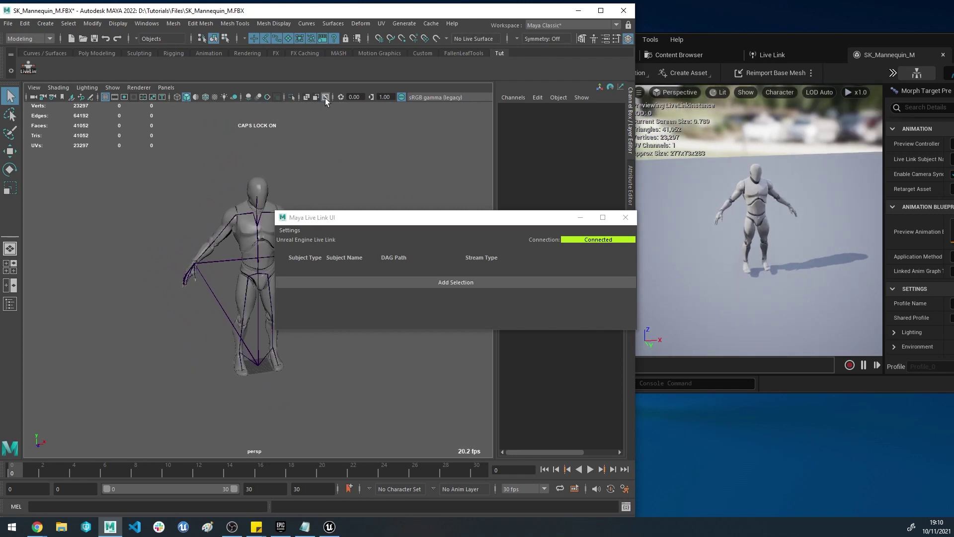
left_click_drag(408, 217, 504, 347)
scroll(302, 311, "up", 5)
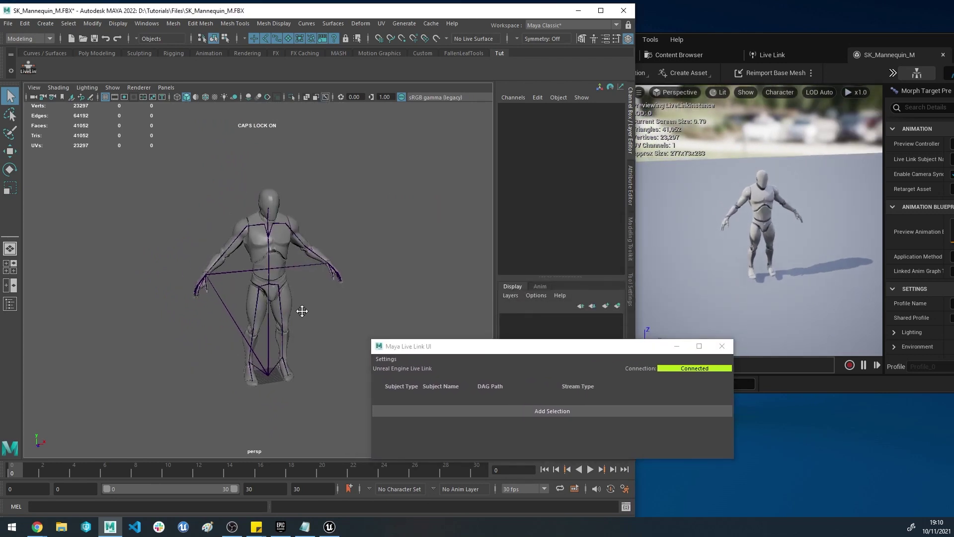
Test-rotate the spine_03 and thigh_r joints, undoing each rotation
left_click(217, 188)
key("e")
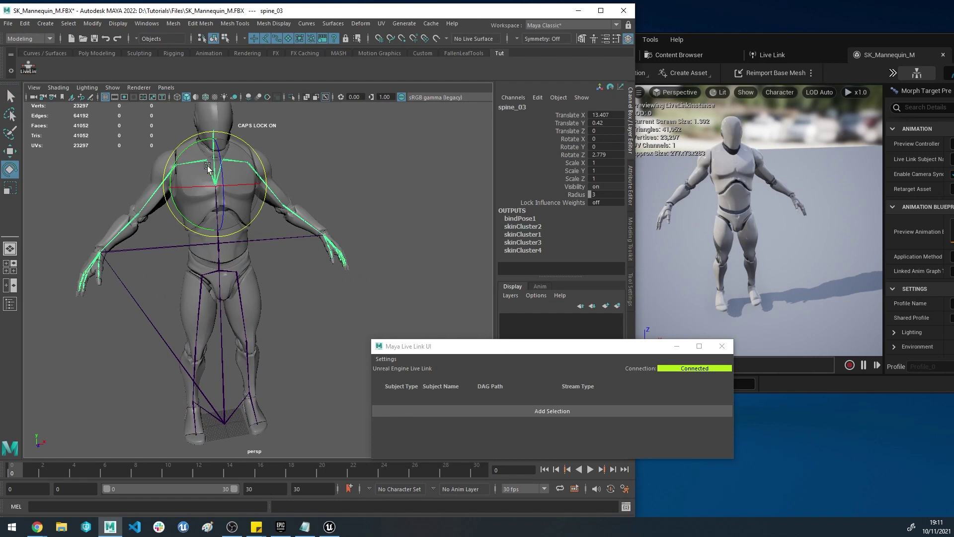
left_click_drag(218, 188, 193, 165)
key("ctrl+z")
key("ctrl+z")
key("ctrl+z")
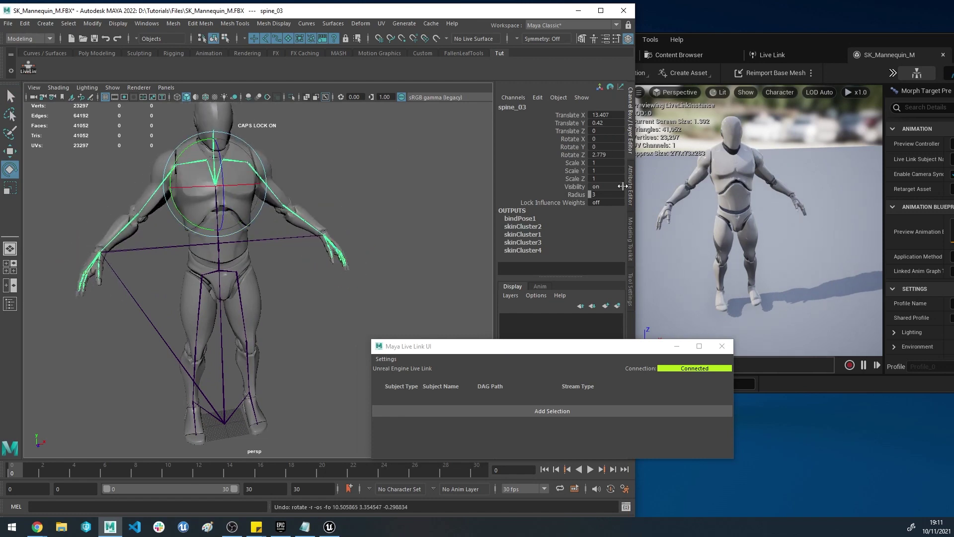
left_click(202, 281)
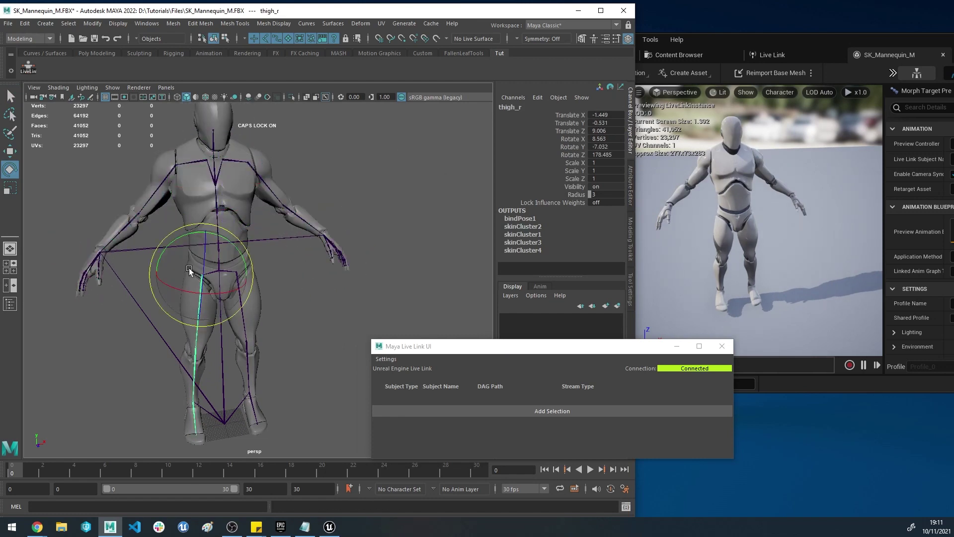
left_click_drag(203, 279, 199, 231)
key("ctrl+z")
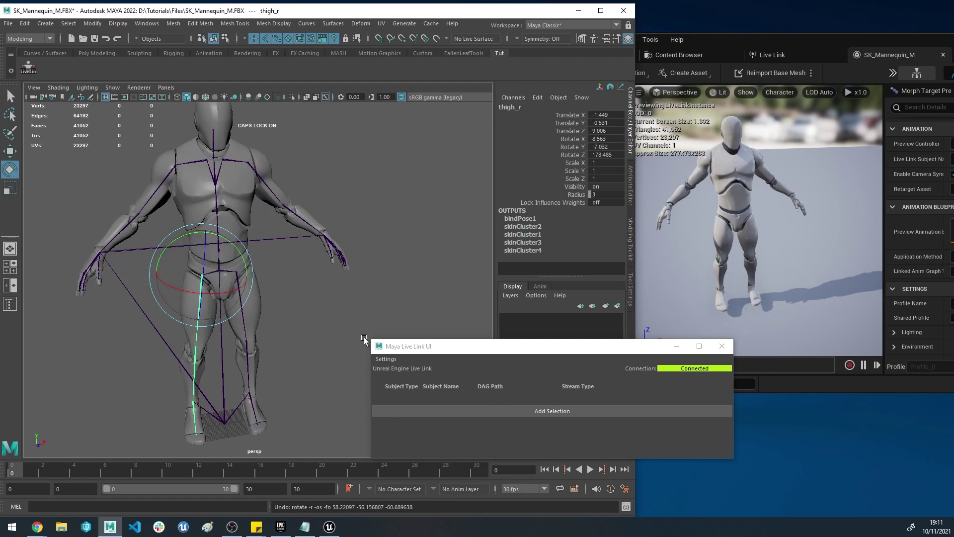
Add the skeleton's root joint as a Live Link streamed subject
left_click(10, 304)
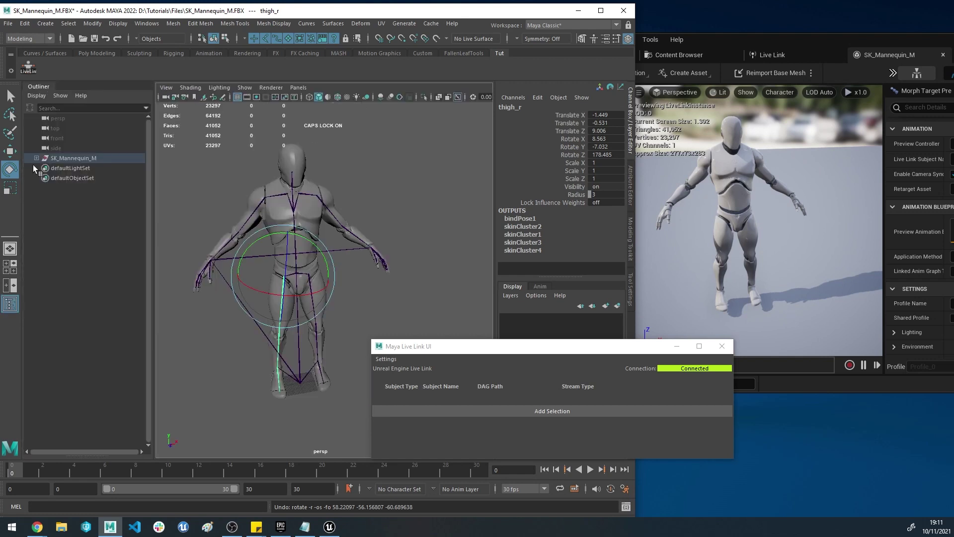
left_click(61, 168)
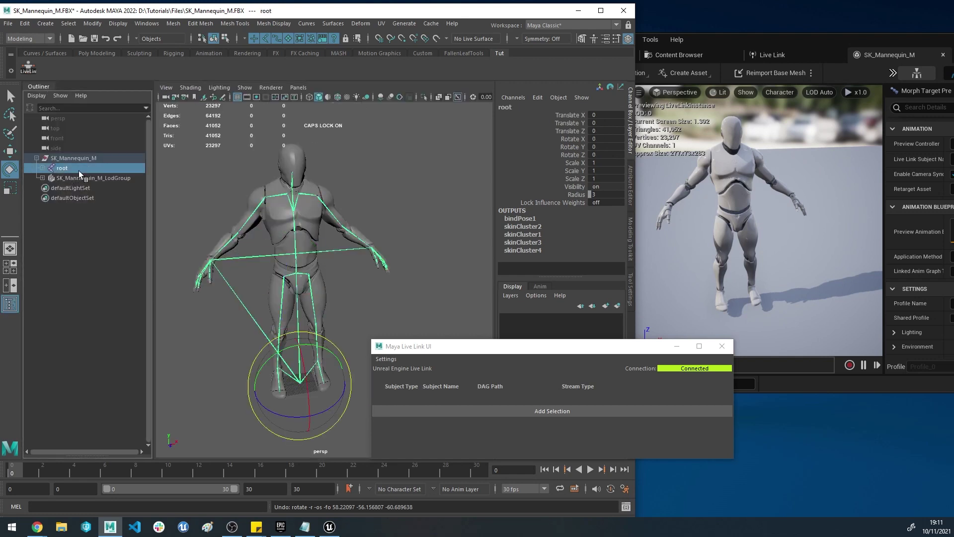
left_click_drag(434, 350, 415, 316)
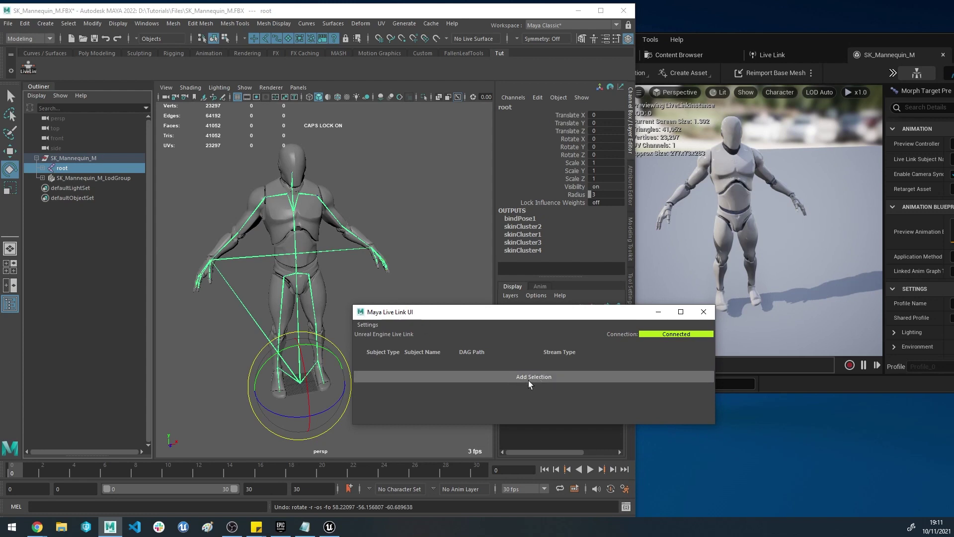
left_click(541, 379)
Rename the subject from root to Mannequin and set Unreal beside Maya
double_click(449, 365)
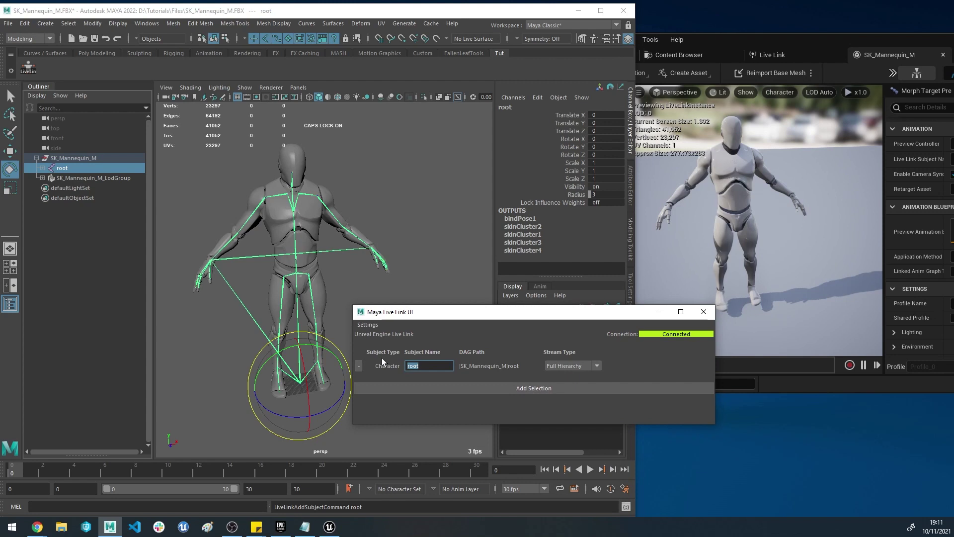
type("Mannequin")
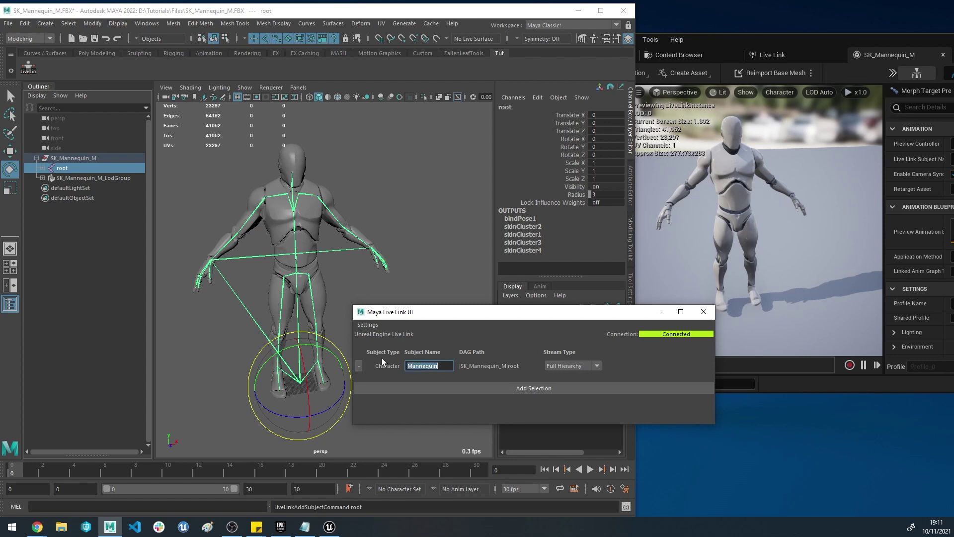
key("Return")
left_click_drag(528, 313, 463, 321)
left_click_drag(385, 321, 266, 364)
left_click_drag(828, 48, 694, 31)
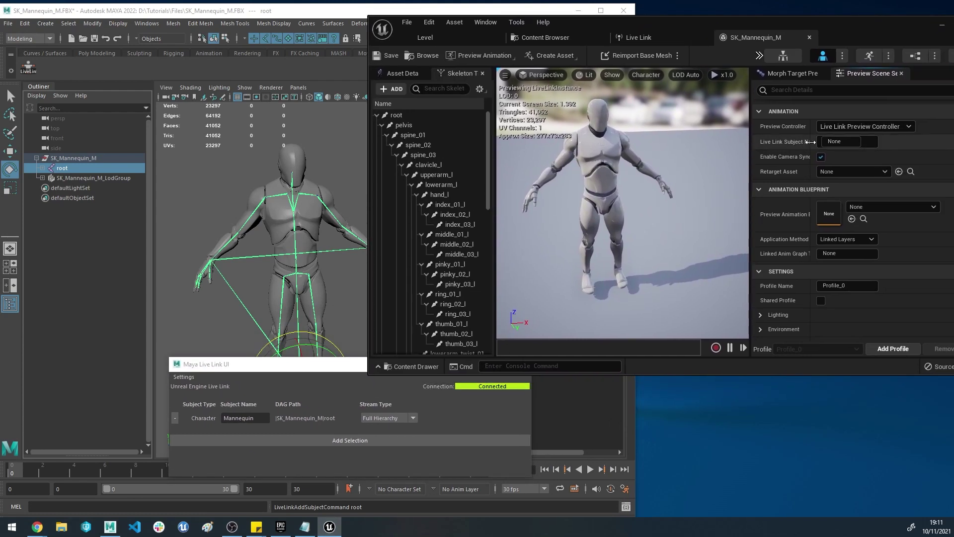
Set the preview's Live Link Subject Name to Mannequin and turn off Enable Camera Sync
left_click_drag(810, 141, 826, 142)
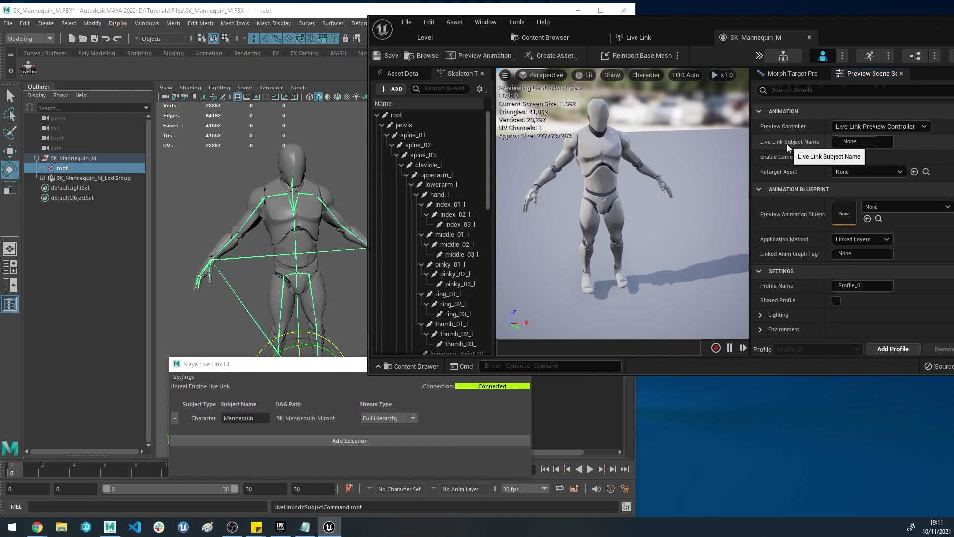
left_click(835, 143)
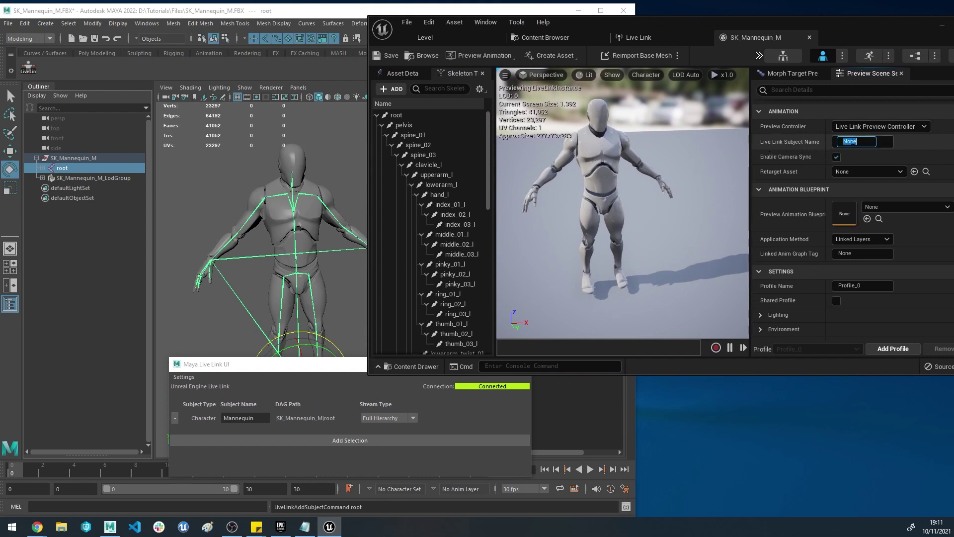
type("Mannequin")
key("Return")
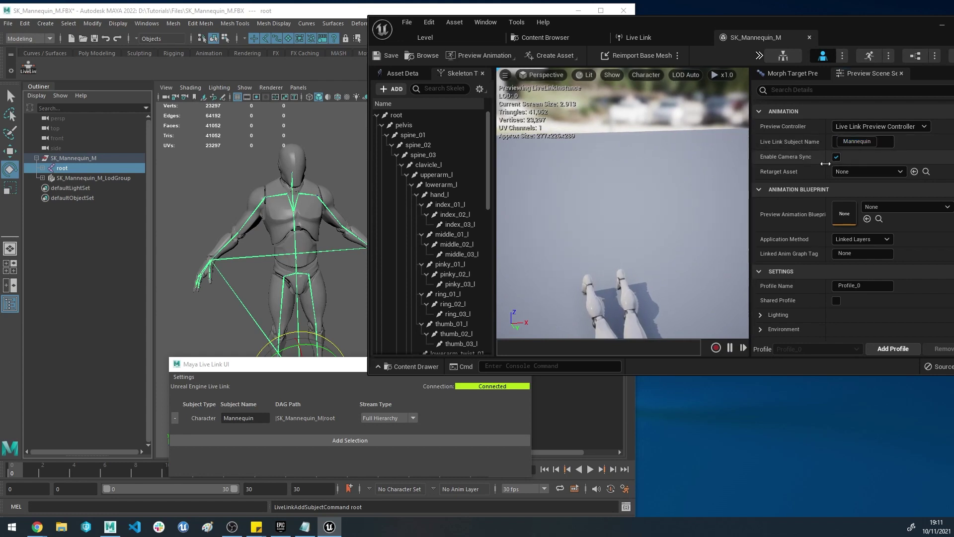
left_click(836, 157)
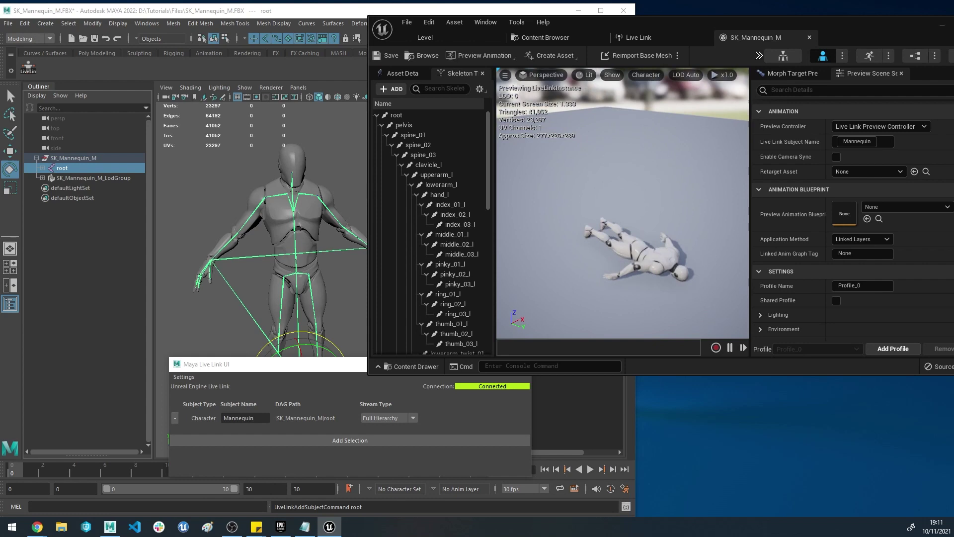
Rotate Maya's left upper arm and left thigh to test streaming into Unreal's preview
key("alt+Tab")
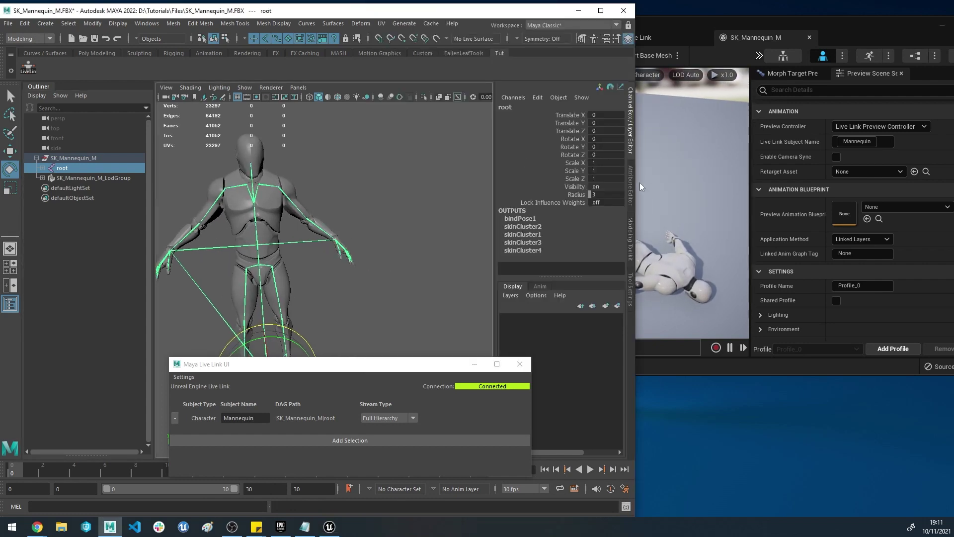
left_click_drag(636, 179, 513, 178)
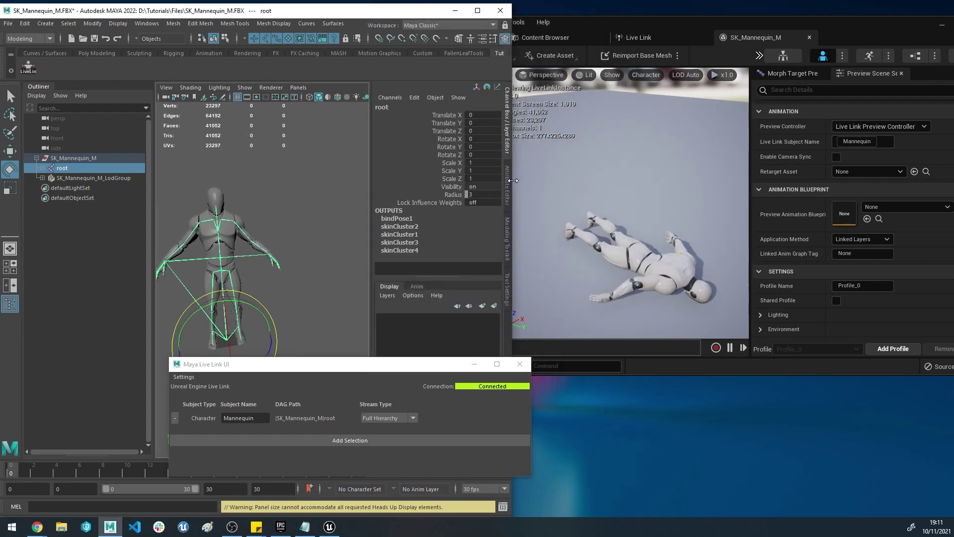
left_click(247, 238)
left_click_drag(235, 184, 313, 260)
left_click(191, 231)
left_click(313, 260)
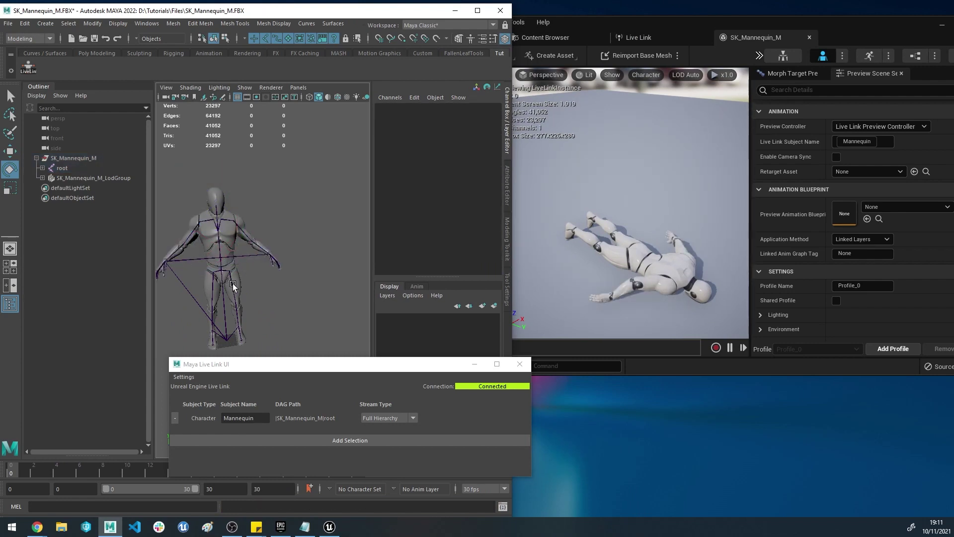
left_click(225, 287)
left_click_drag(225, 288, 286, 250)
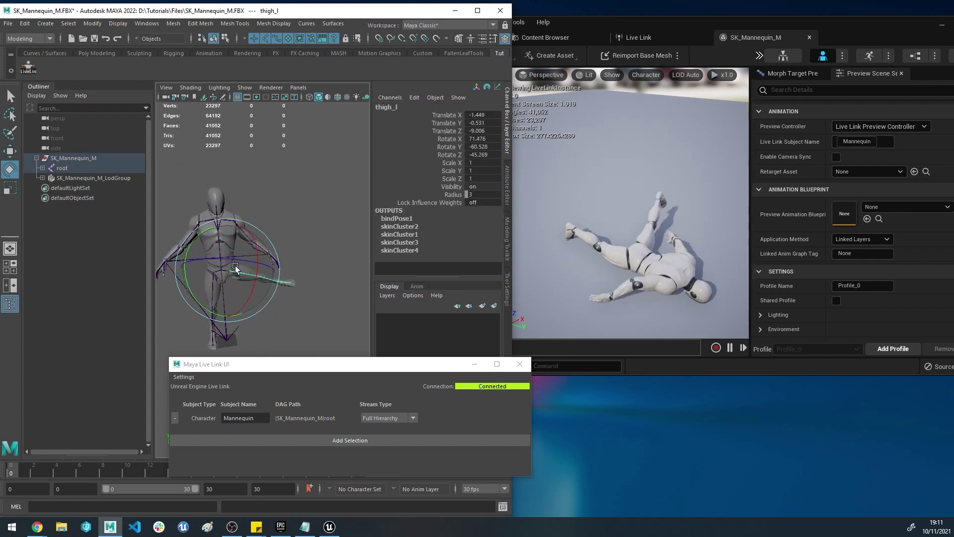
key("ctrl+z")
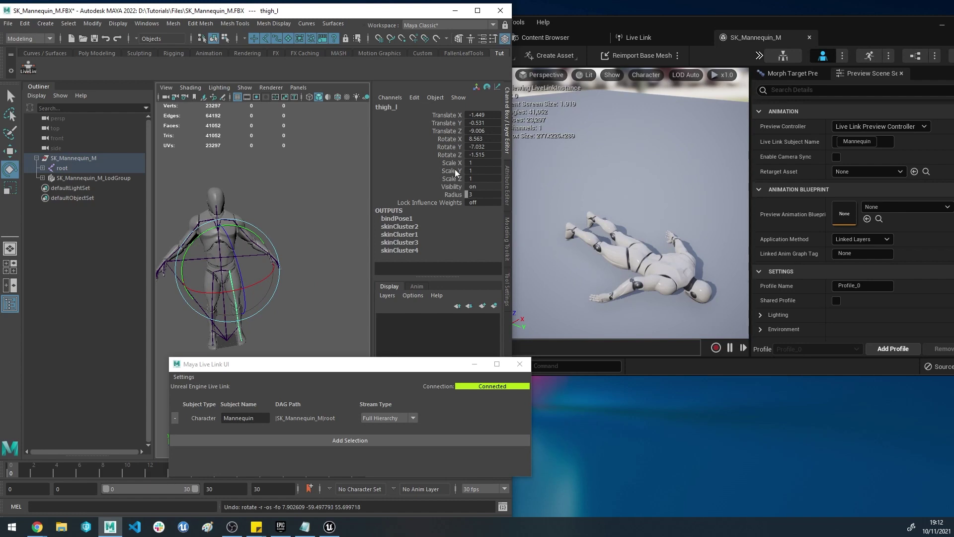
left_click_drag(684, 28, 724, 26)
left_click(441, 116)
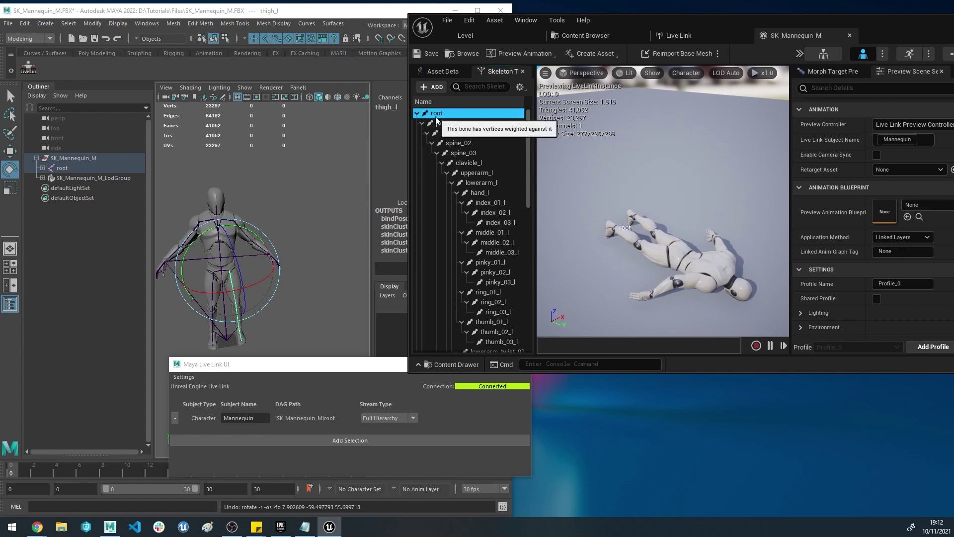
Move root and SK_Mannequin_M_LodGroup to world level and delete the SK_Mannequin_M group
left_click(94, 160)
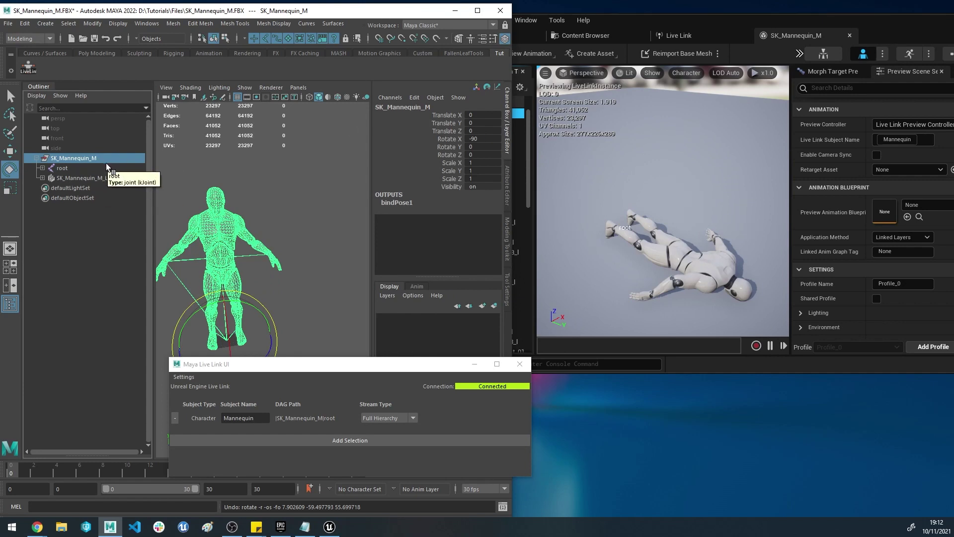
left_click(78, 168)
left_click(81, 177, "shift")
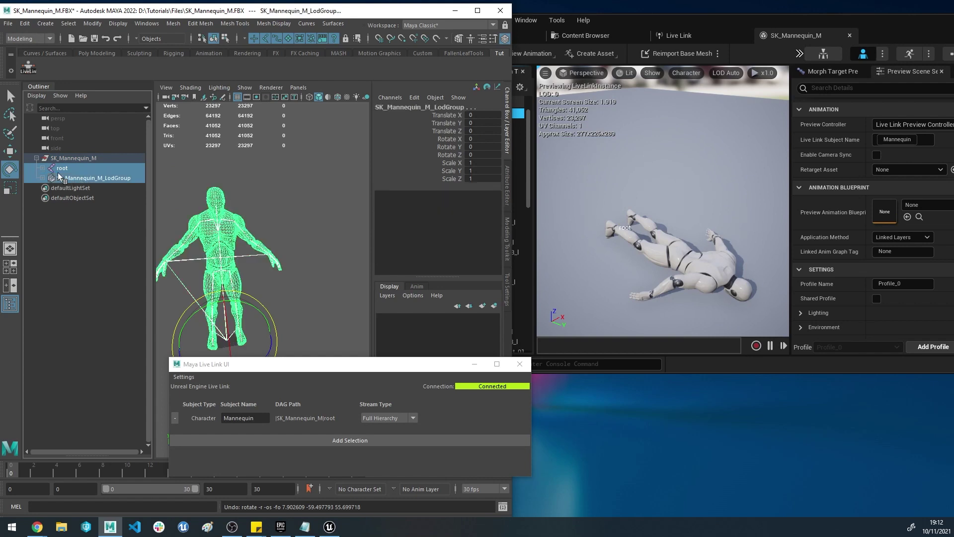
middle_click_drag(68, 157, 86, 170)
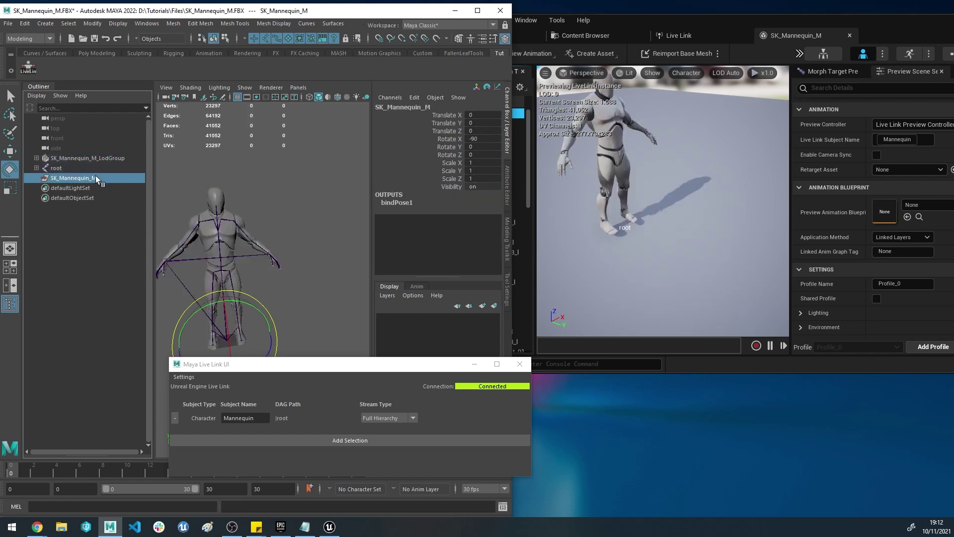
key("alt+Tab")
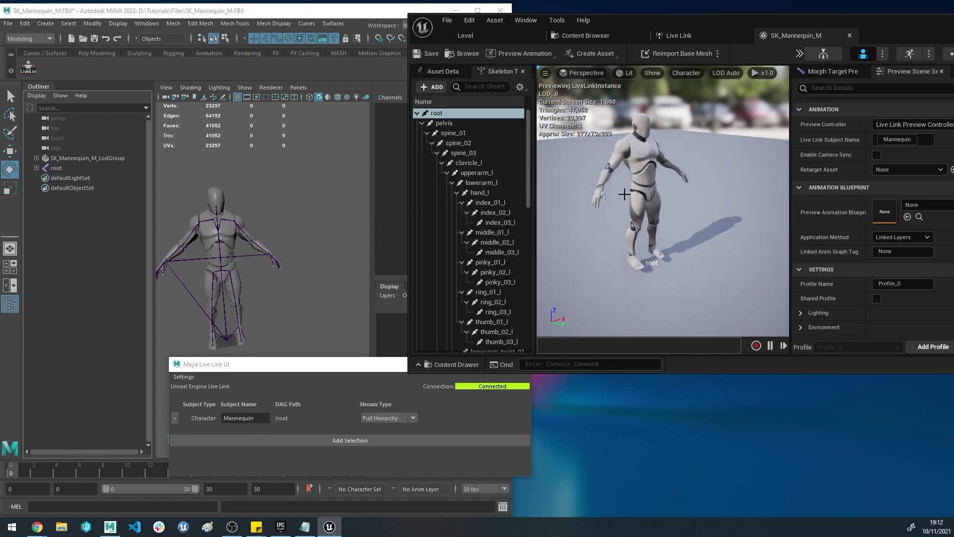
left_click(302, 148)
Test-rotate spine_03 and the right thigh, undoing each, then maximize Unreal
scroll(302, 148, "up", 5)
scroll(302, 148, "down", 5)
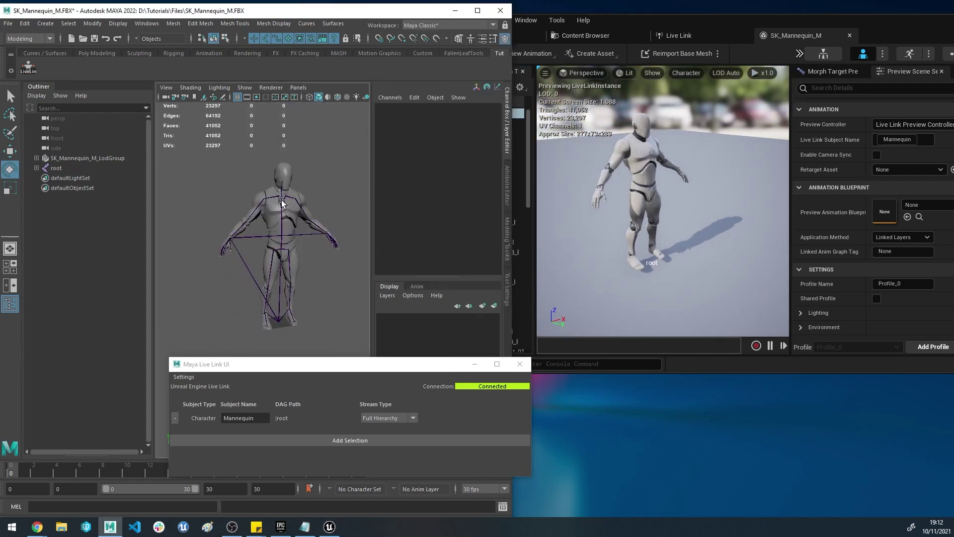
left_click(281, 201)
left_click_drag(298, 208, 326, 271)
key("ctrl+z")
left_click(326, 271)
left_click(273, 266)
left_click_drag(276, 207, 279, 220)
key("ctrl+z")
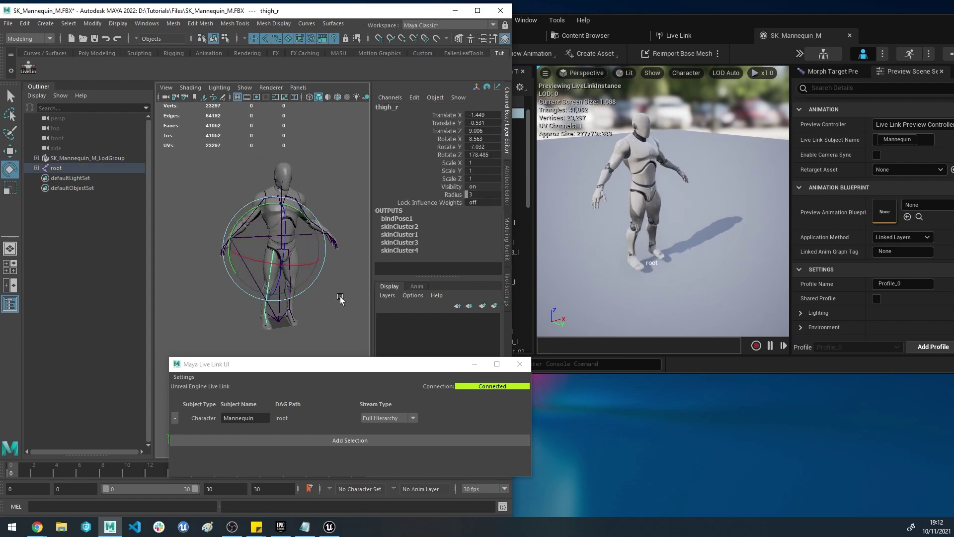
left_click(325, 278)
left_click(292, 263)
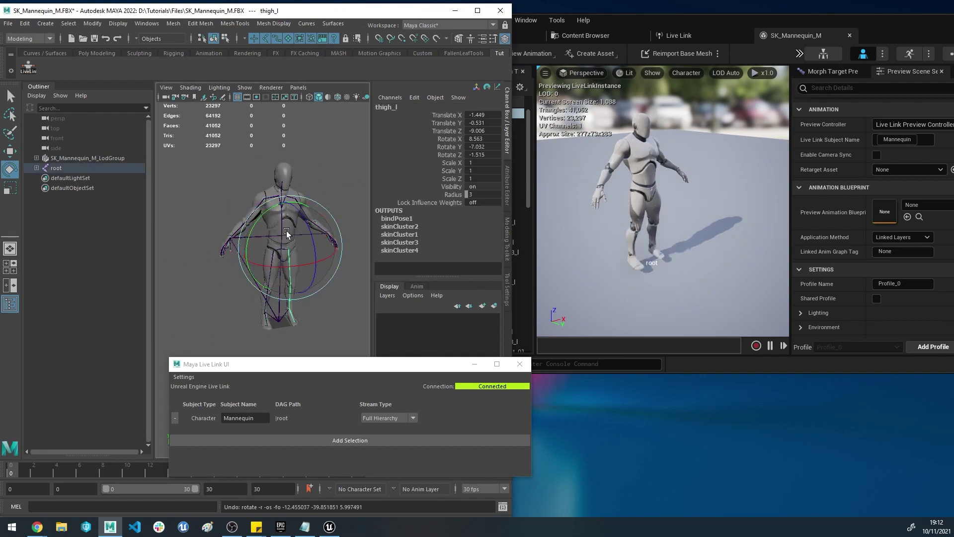
left_click_drag(910, 20, 755, 8)
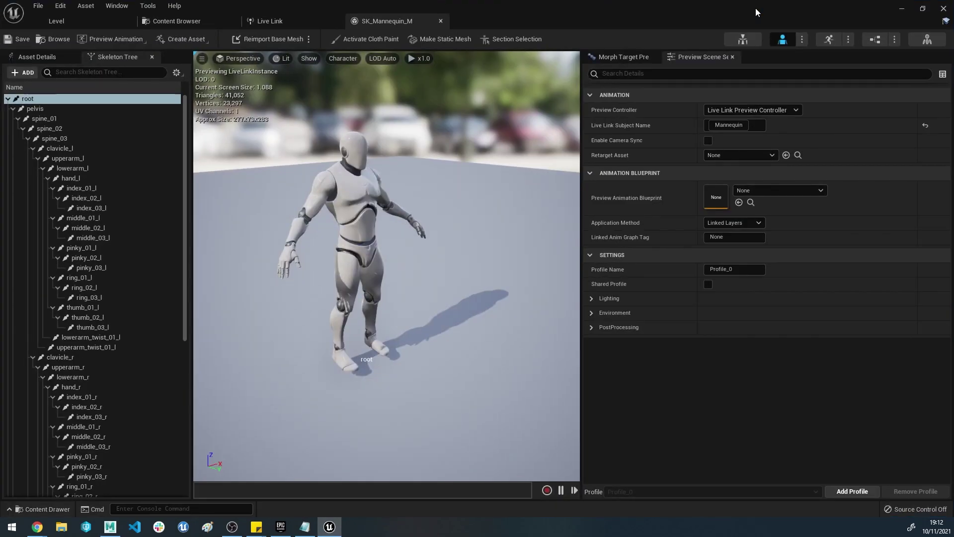
left_click_drag(446, 233, 497, 236)
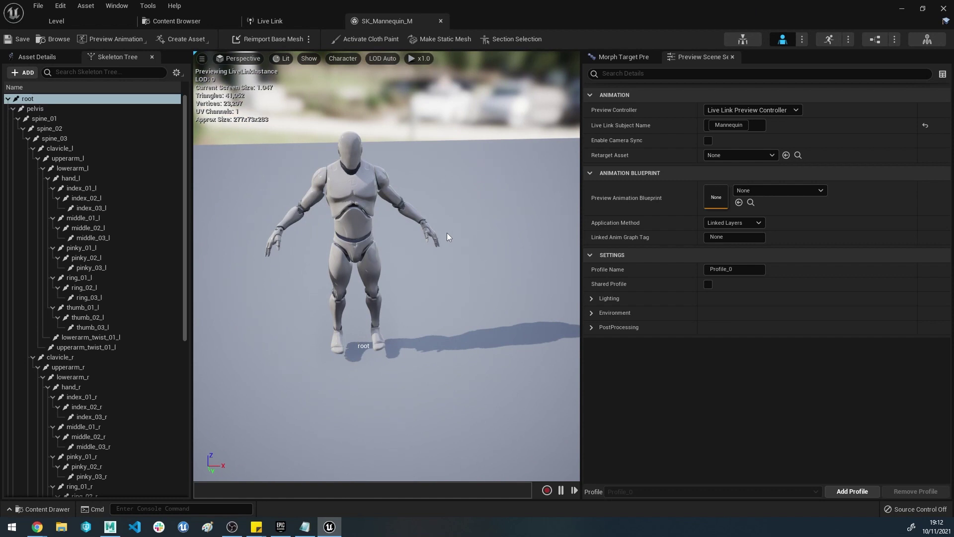
Create animation blueprint ABP_LiveLink for SKEL_Mannequin in Mannequin/Blueprints and open it
left_click(196, 22)
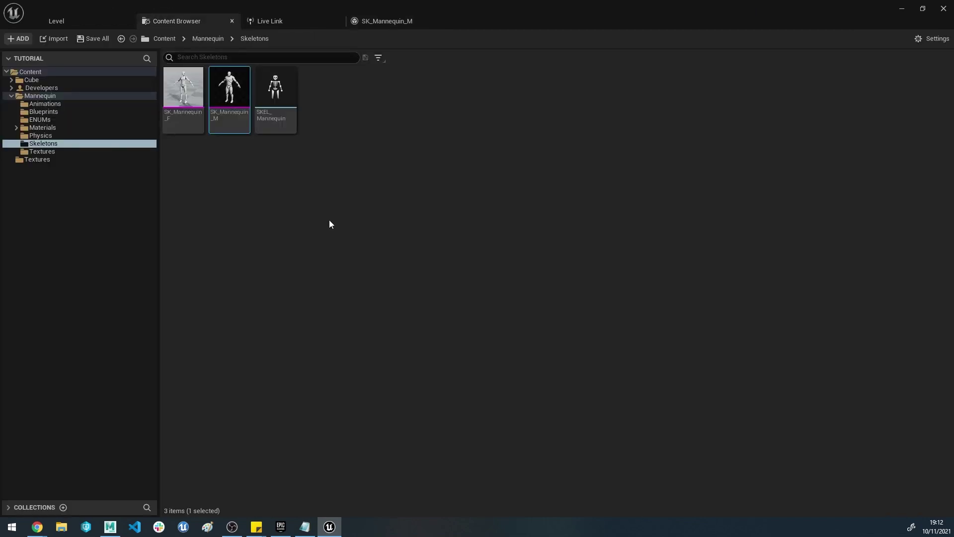
left_click(73, 112)
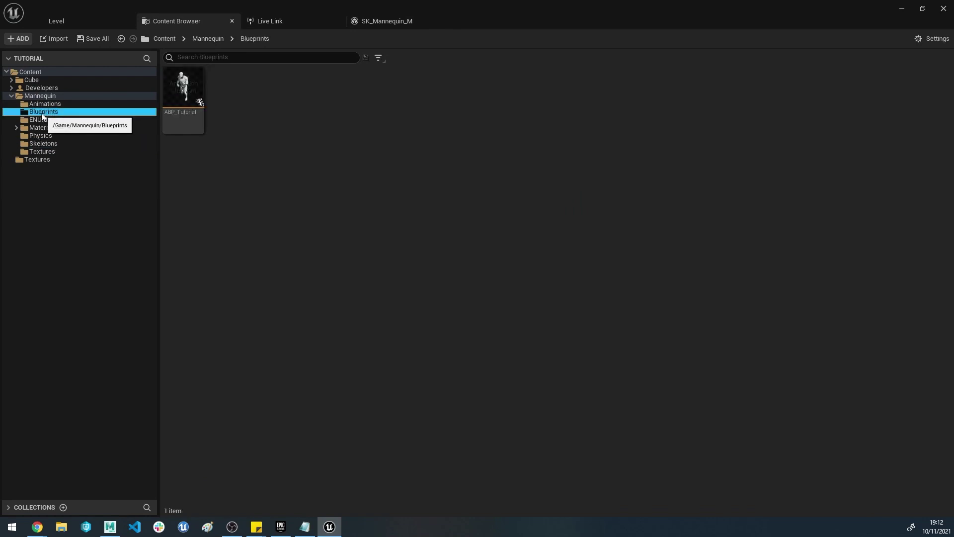
left_click(276, 135)
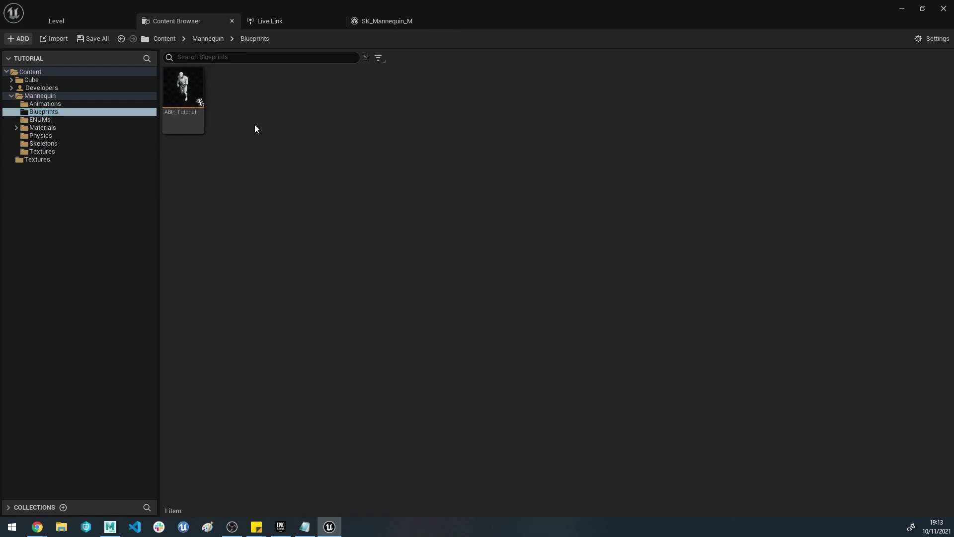
right_click(253, 124)
mouse_move(289, 261)
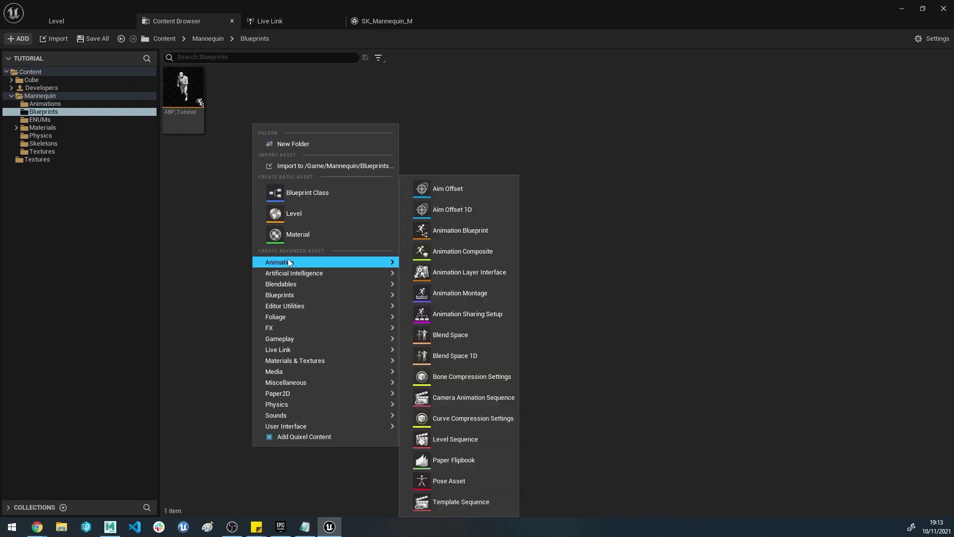
left_click(455, 231)
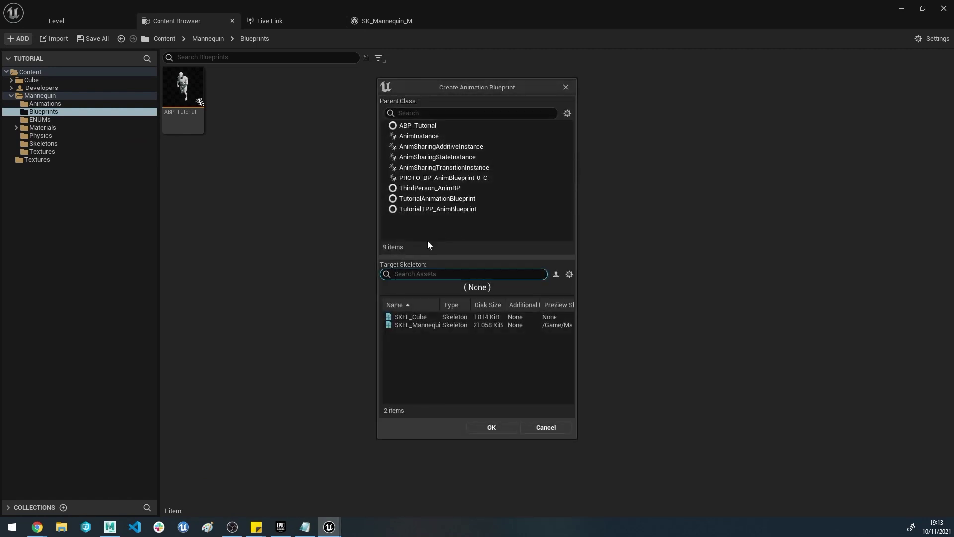
left_click(431, 324)
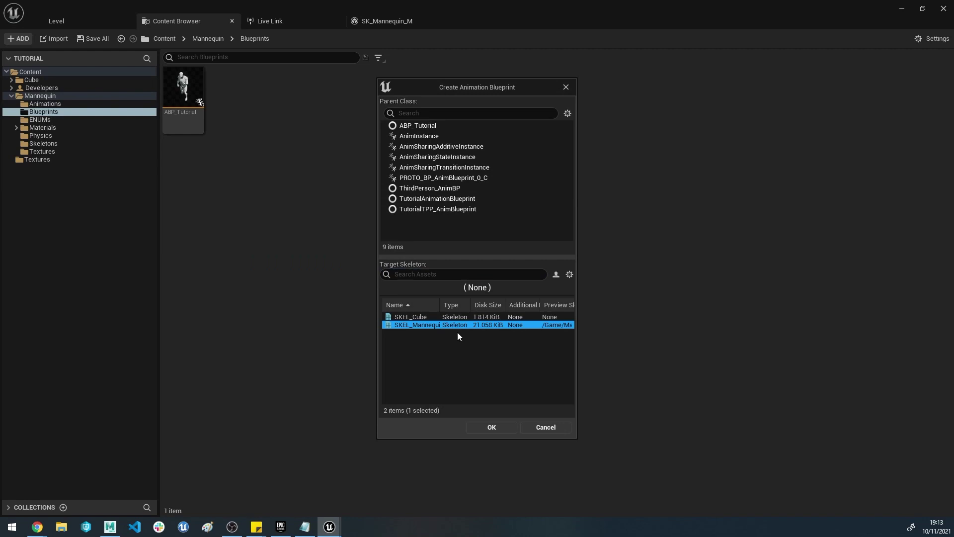
left_click_drag(440, 306, 455, 305)
left_click(490, 427)
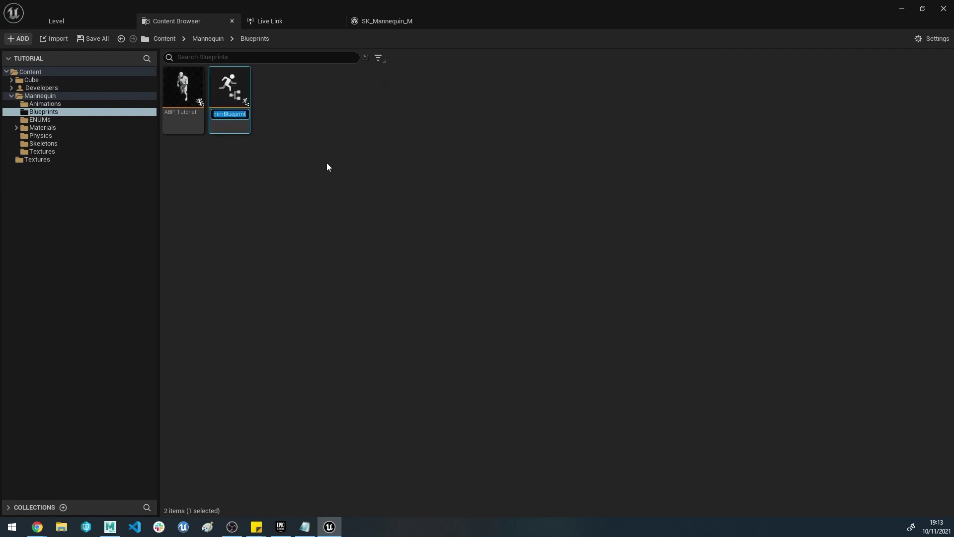
type("ABP_LiveLink")
key("Return")
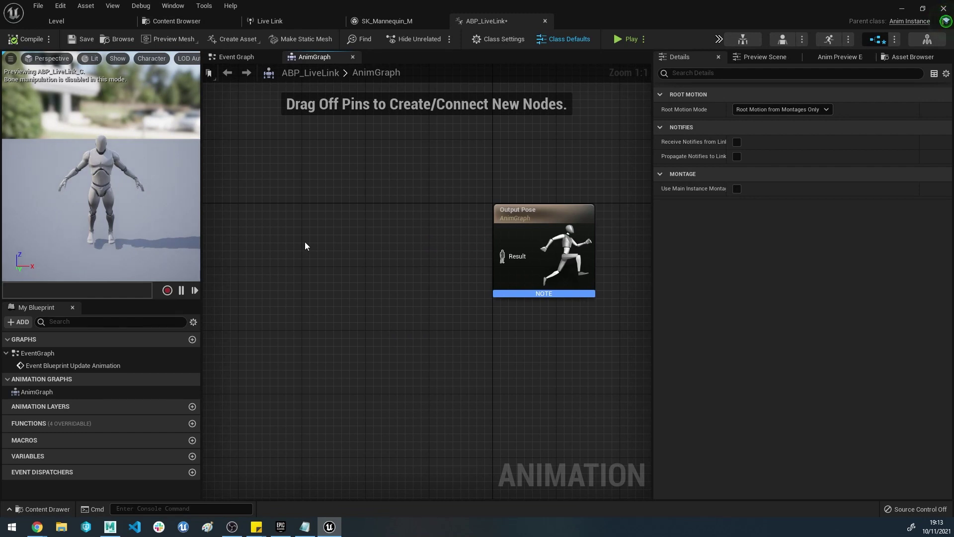
Add a Live Link Pose node and wire it into Output Pose
right_click(305, 242)
type("liv")
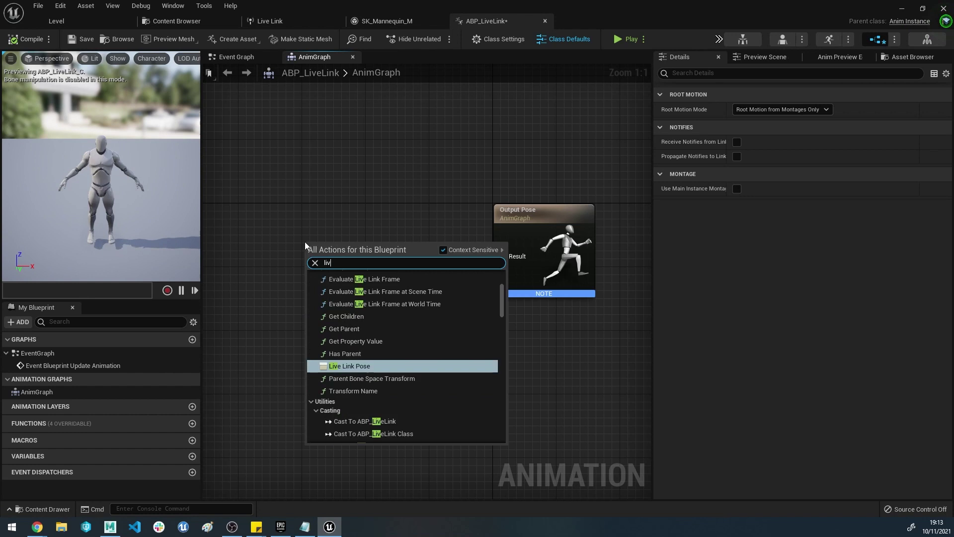
type("e link pose")
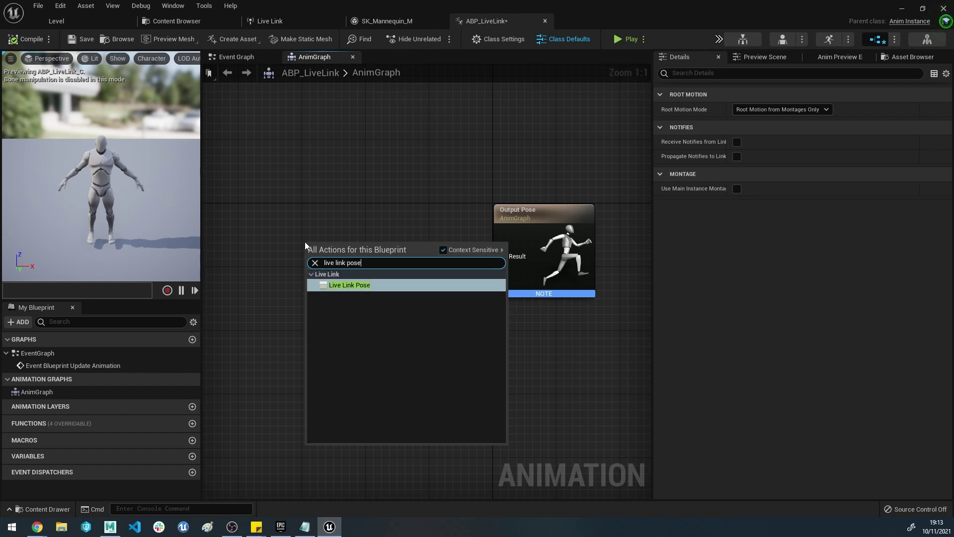
key("Return")
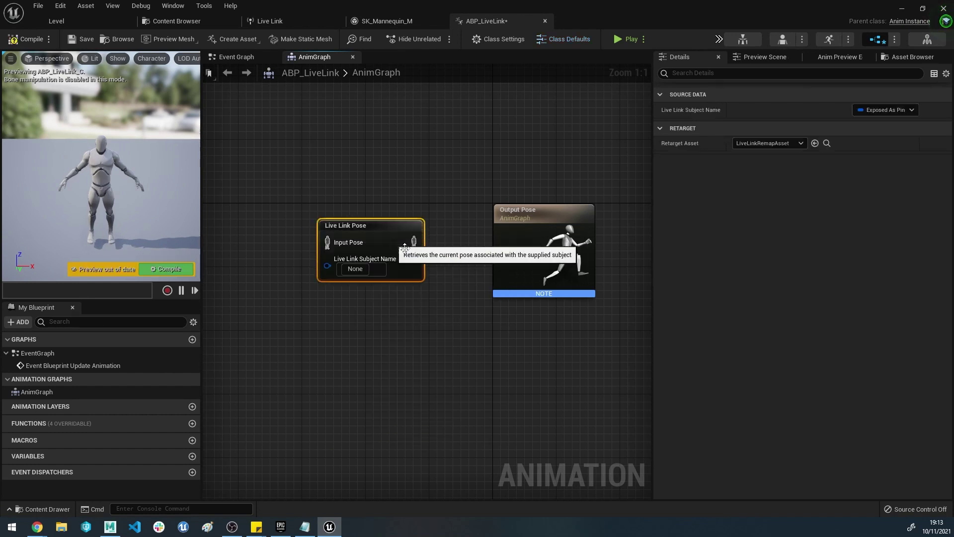
right_click_drag(405, 247, 391, 230)
left_click_drag(401, 225, 489, 239)
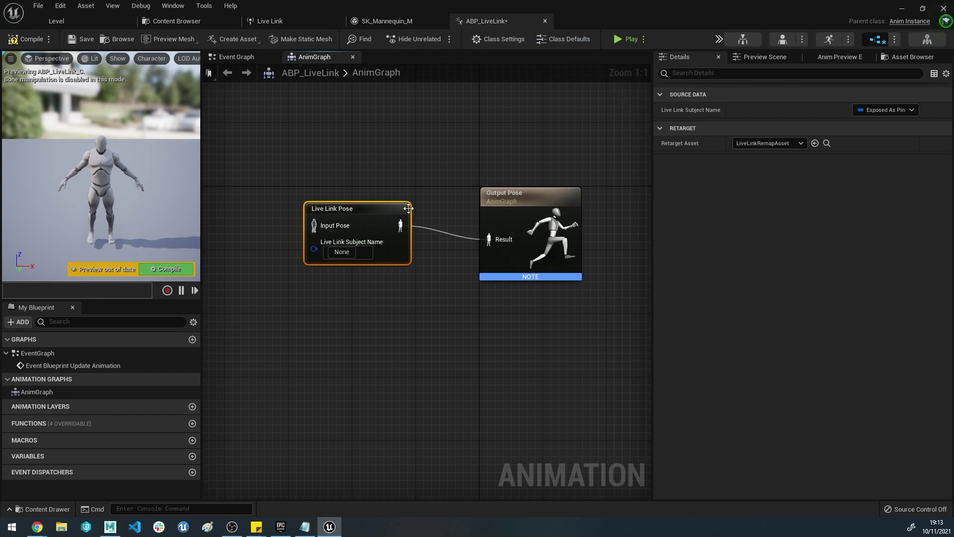
left_click_drag(408, 208, 409, 224)
right_click_drag(443, 221, 466, 211)
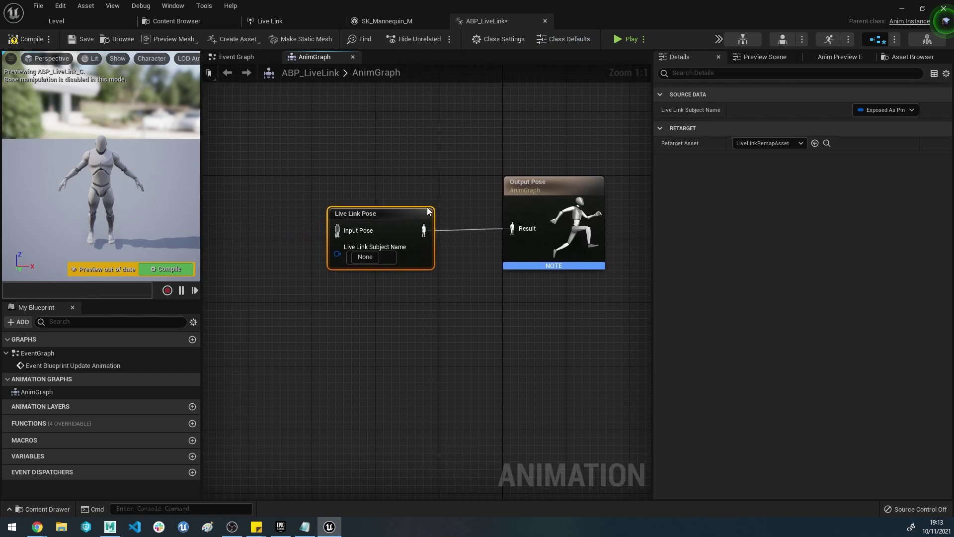
Choose Mannequin as the node's subject and compile the blueprint
left_click(373, 257)
left_click(398, 270)
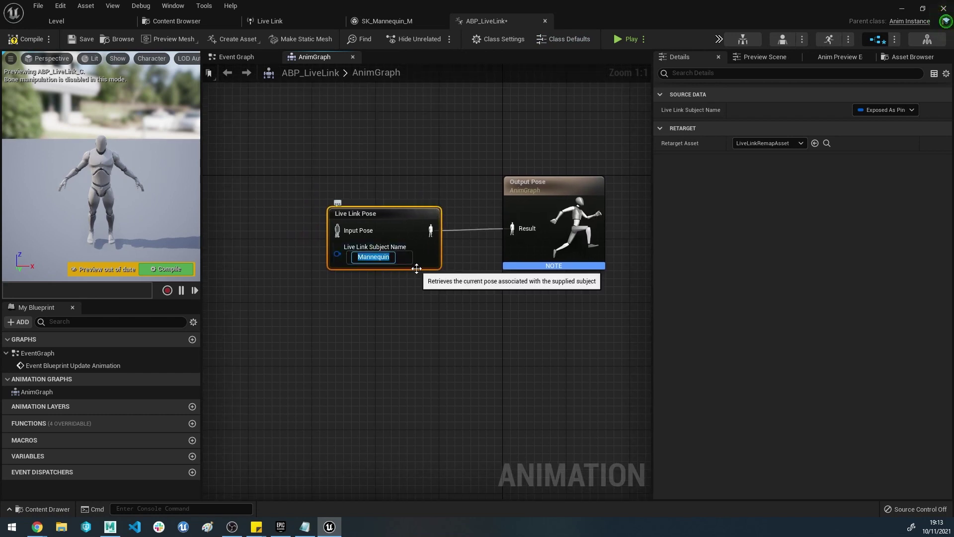
left_click(27, 38)
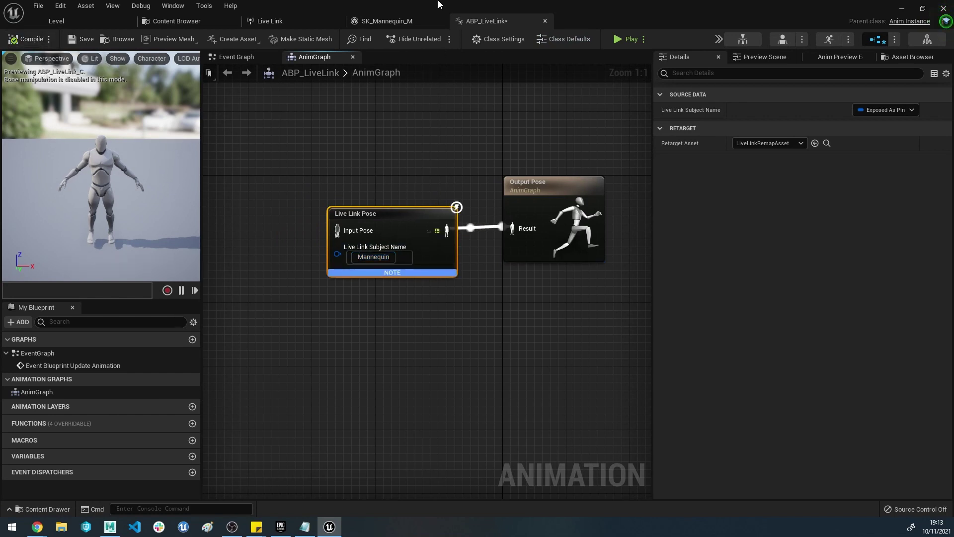
left_click_drag(438, 14, 809, 51)
Rotate the thigh in Maya to check the preview, then maximize the ABP_LiveLink editor
left_click_drag(630, 136, 689, 143)
mouse_move(296, 241)
left_mouse_down()
mouse_move(268, 225)
mouse_move(278, 246)
mouse_move(255, 259)
mouse_move(307, 232)
mouse_move(298, 233)
left_mouse_up()
left_click_drag(763, 51, 585, 149)
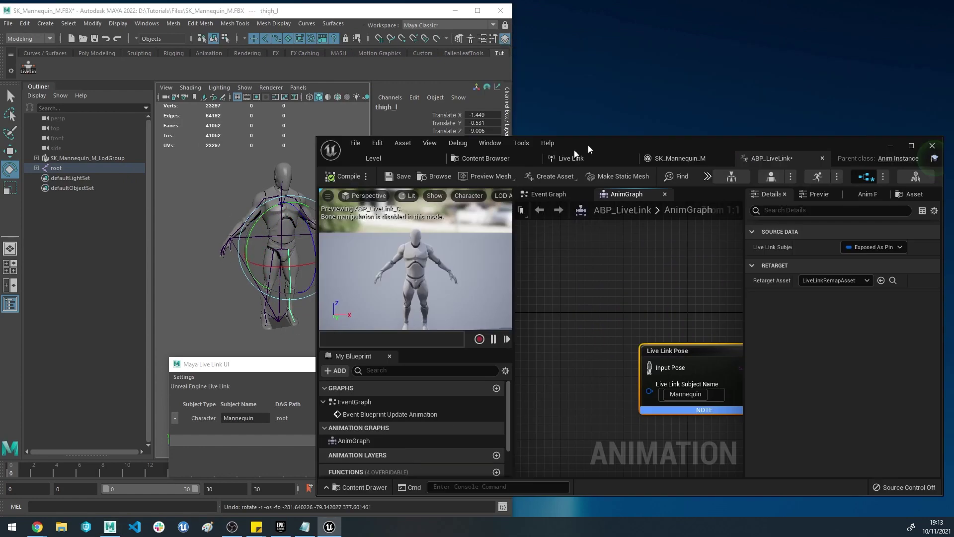
double_click(586, 150)
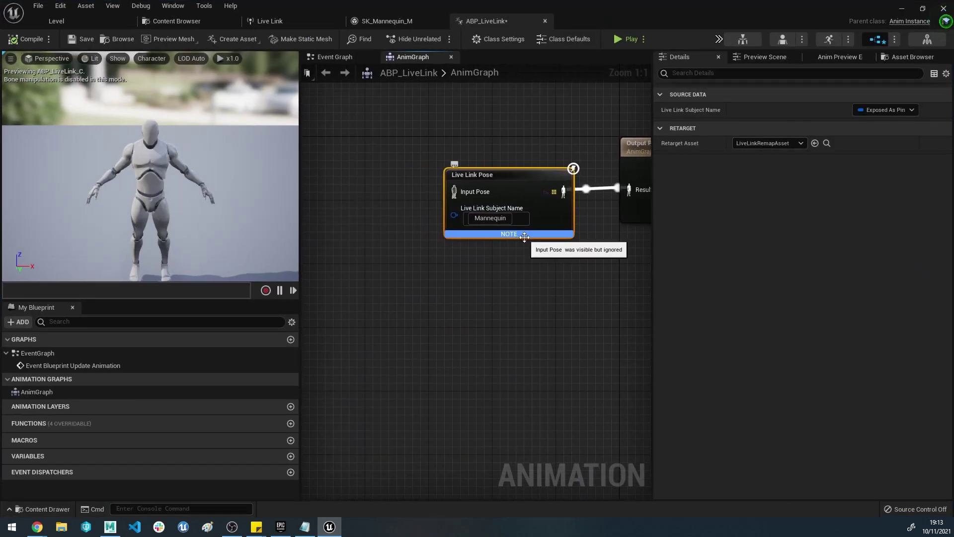
right_click_drag(423, 211, 455, 223)
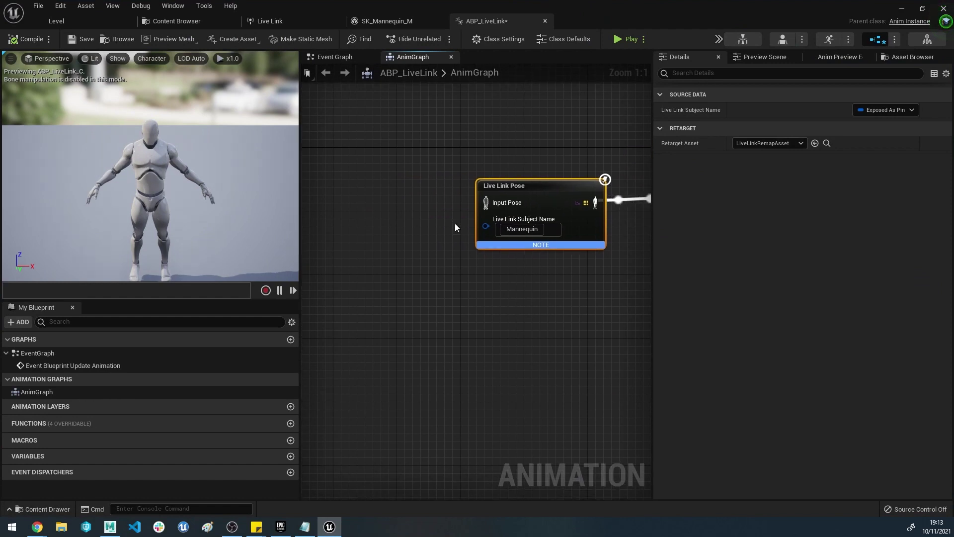
right_click_drag(350, 261, 342, 261)
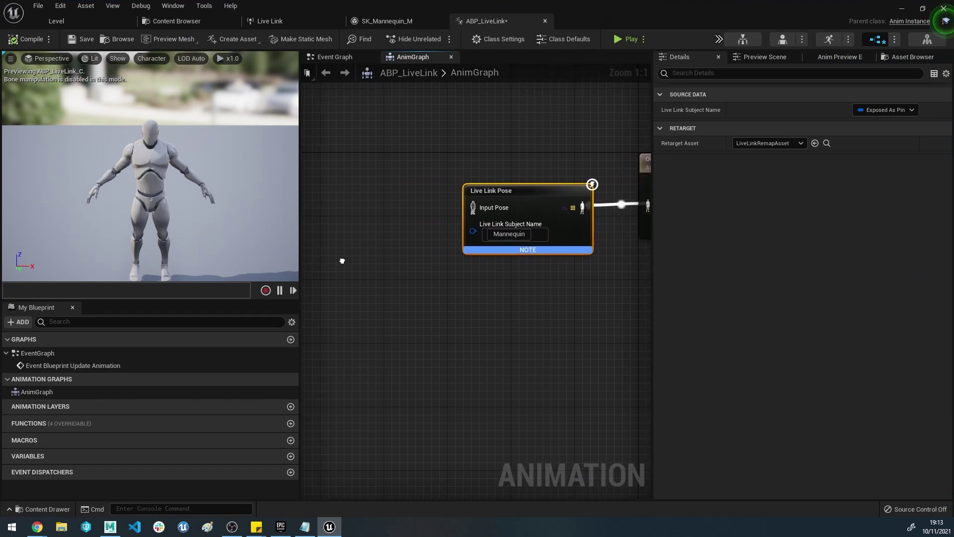
Add a Local Space Ref Pose node and wire it into Live Link Pose's Input Pose
right_click(344, 217)
type("lo")
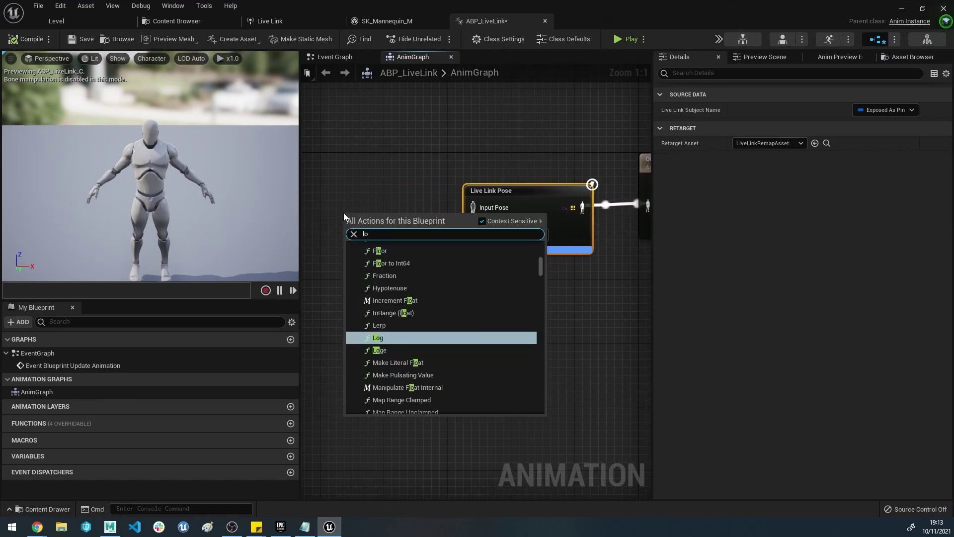
type("cal space")
key("Return")
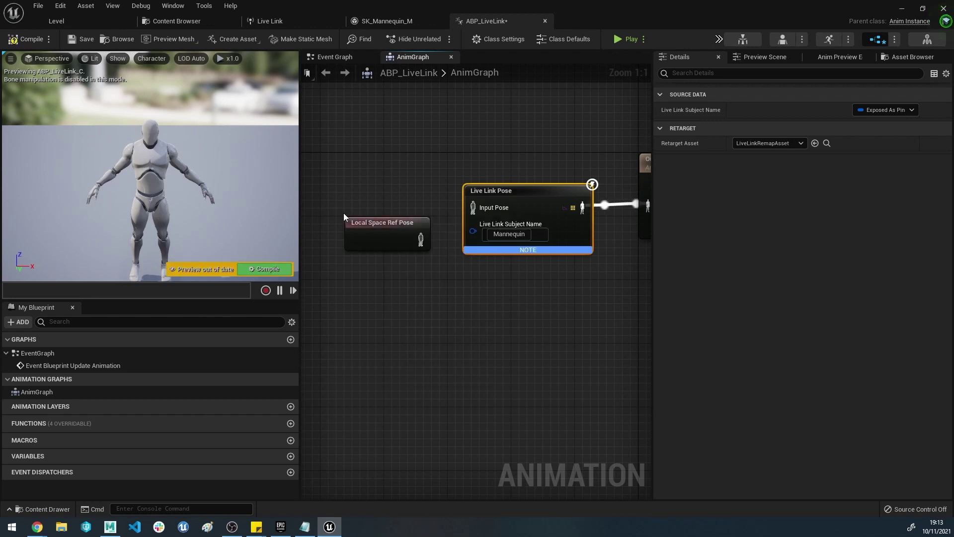
left_click_drag(388, 226, 472, 208)
left_click(415, 255)
left_click_drag(383, 212, 374, 203)
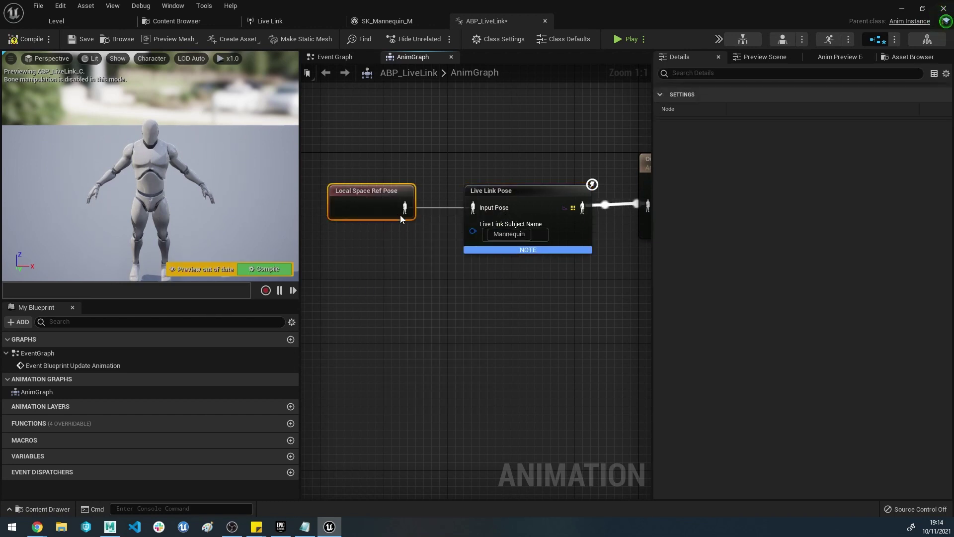
Compile the animation blueprint and pan the graph to bring Output Pose into view
left_click(31, 39)
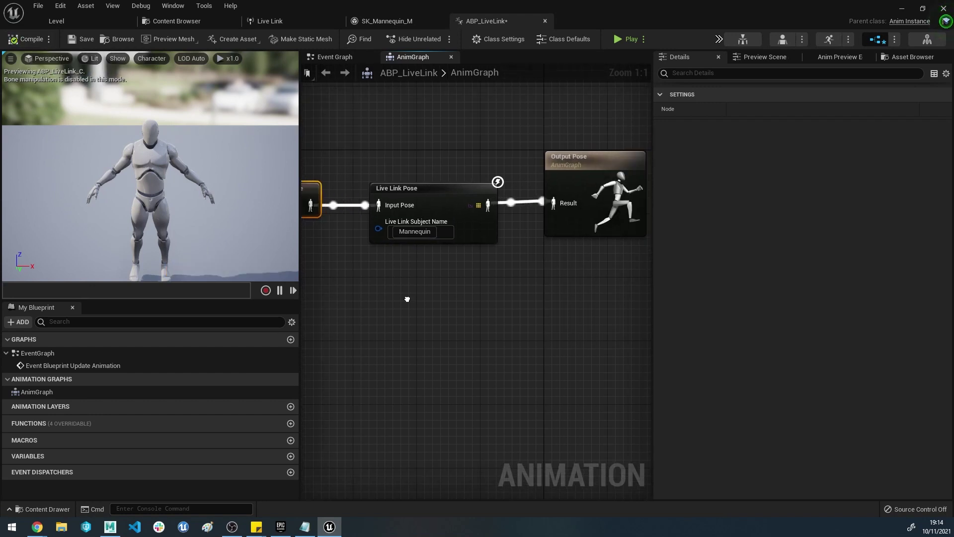
scroll(439, 292, "down", 1)
right_click_drag(439, 292, 472, 145)
scroll(472, 147, "down", 1)
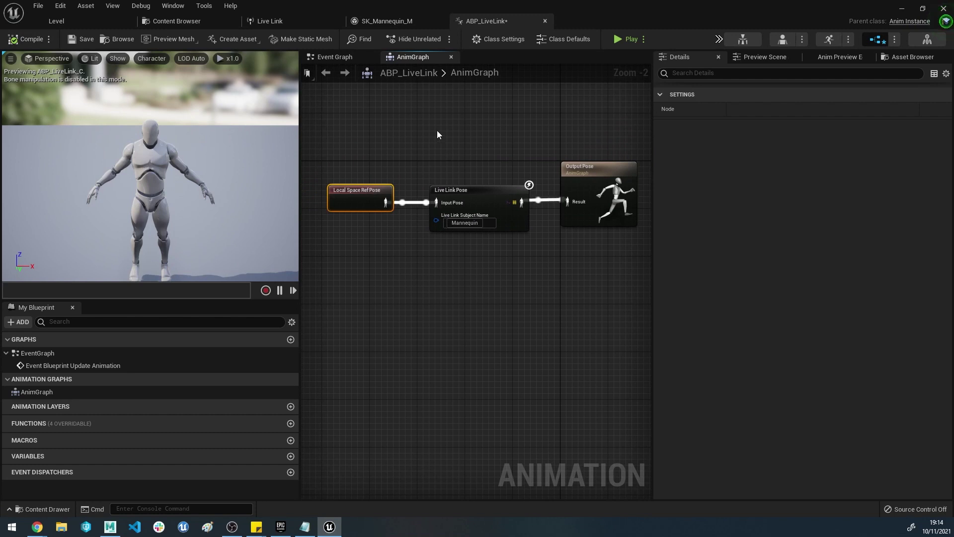
Place ABP_LiveLink from the Blueprints folder at location 0, 0, 0 and frame it
left_click(199, 22)
left_click_drag(184, 87, 415, 311)
left_click(821, 193)
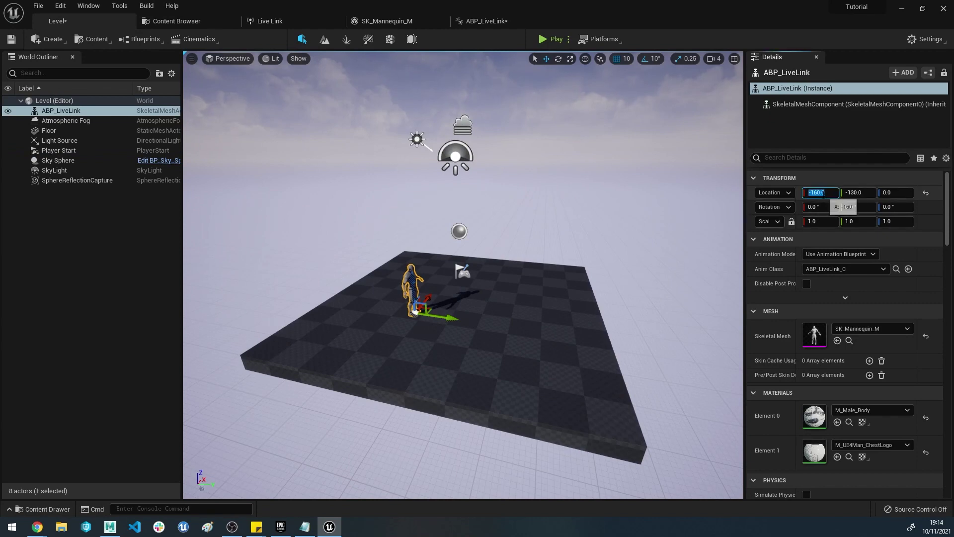
type("0")
key("Tab")
type("0")
key("Tab")
key("Return")
key("f")
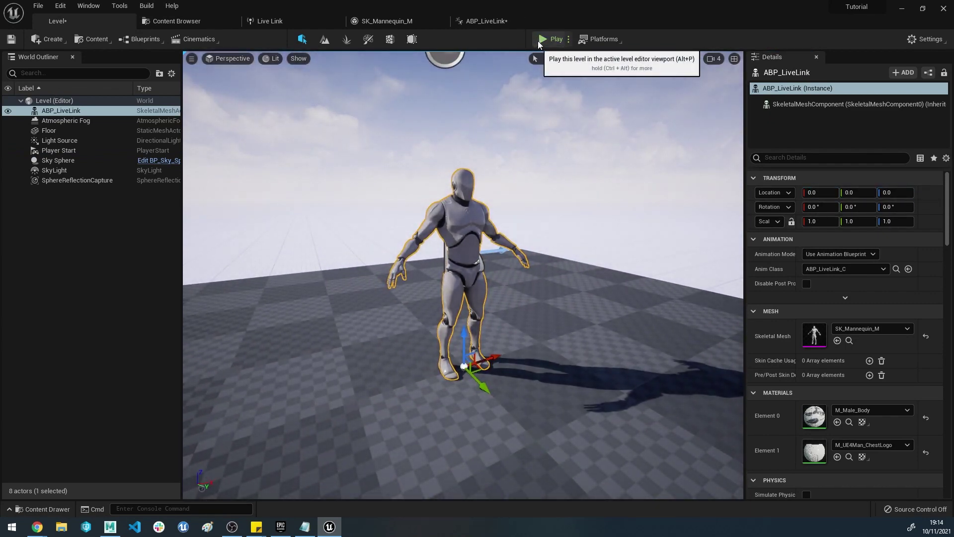
Play the level with Alt+P, eject to frame the mannequin, and move Unreal's window aside to reveal Maya
key("alt+p")
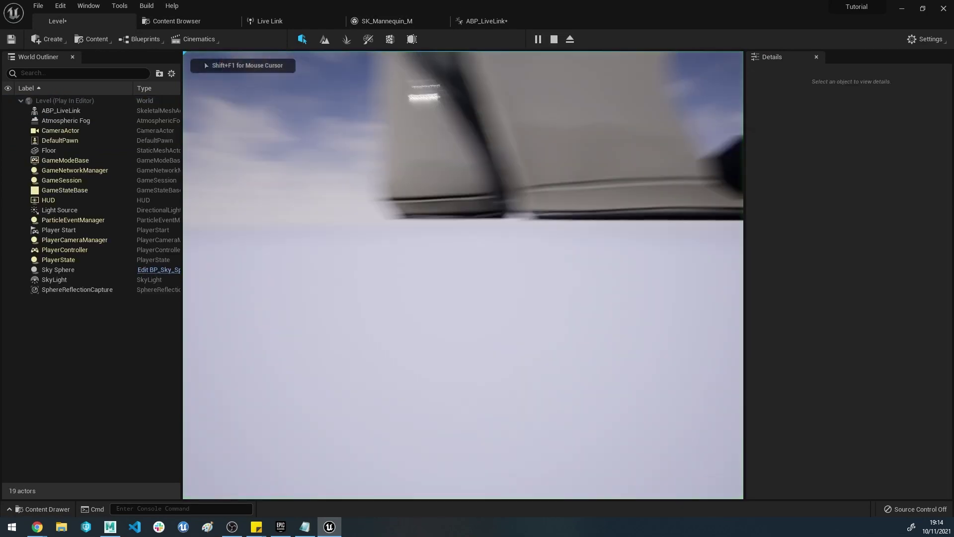
left_click(571, 44)
key("f")
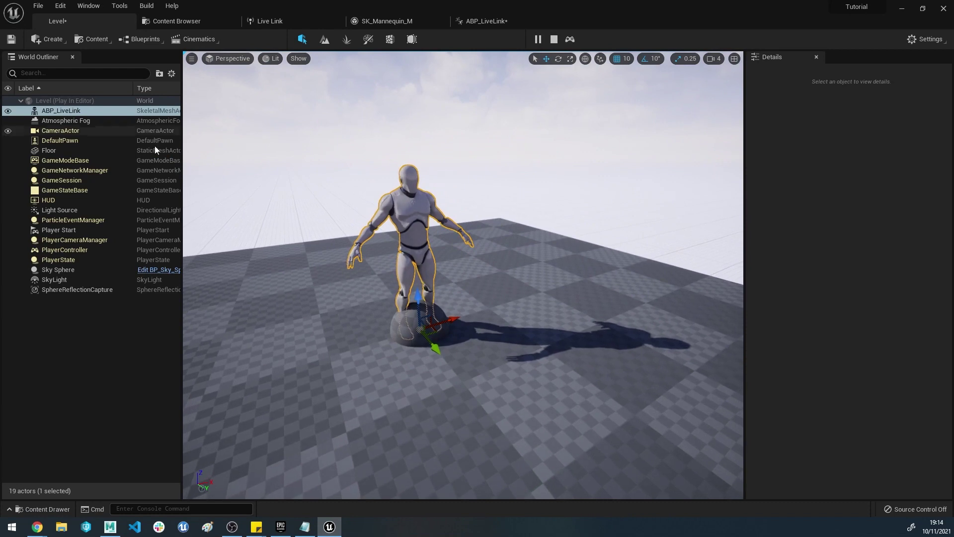
right_click_drag(189, 338, 347, 330)
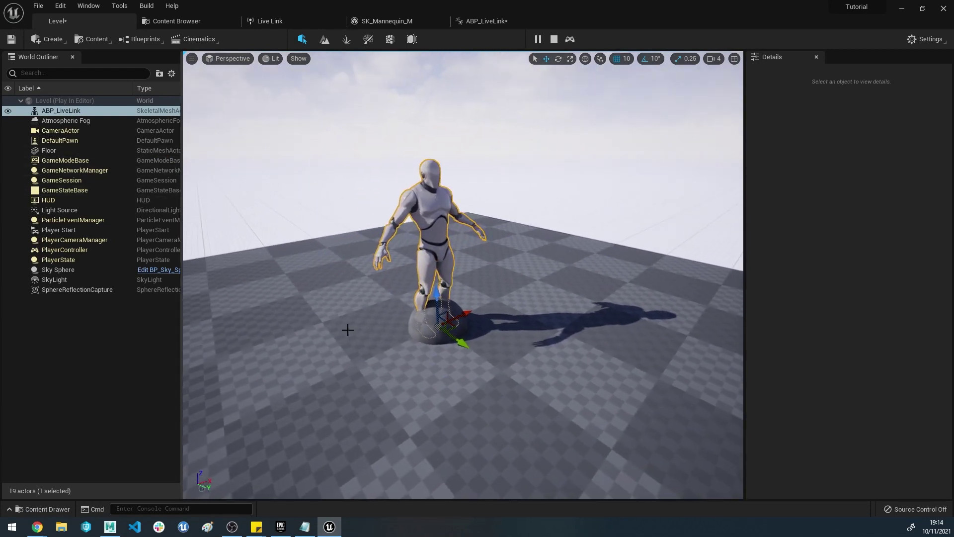
left_click(527, 209)
left_click_drag(341, 5, 566, 28)
In Maya, undo the thigh rotation, then test-move the root joint and undo it
left_click(287, 244)
key("ctrl+z")
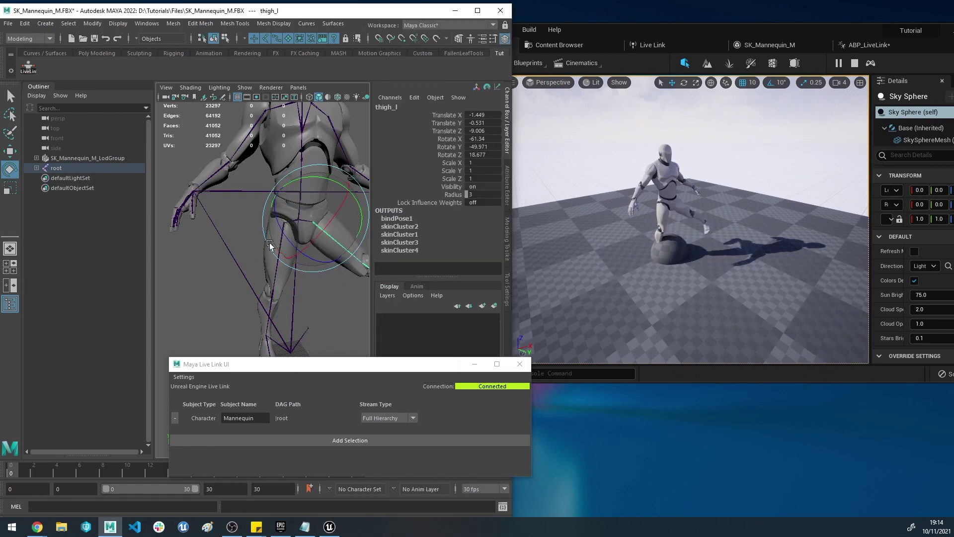
left_click(56, 168)
scroll(227, 244, "down", 5)
key("w")
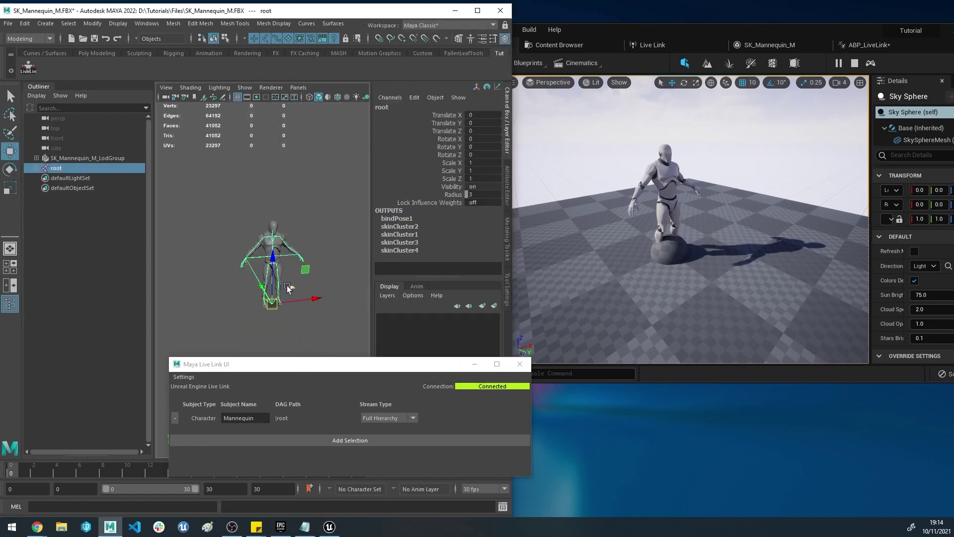
left_click_drag(283, 272, 240, 260)
key("ctrl+z")
scroll(261, 280, "up", 5)
key("ctrl+z")
Rotate the upperarm_r joint as a live-link test, then undo it
left_click(244, 173)
key("e")
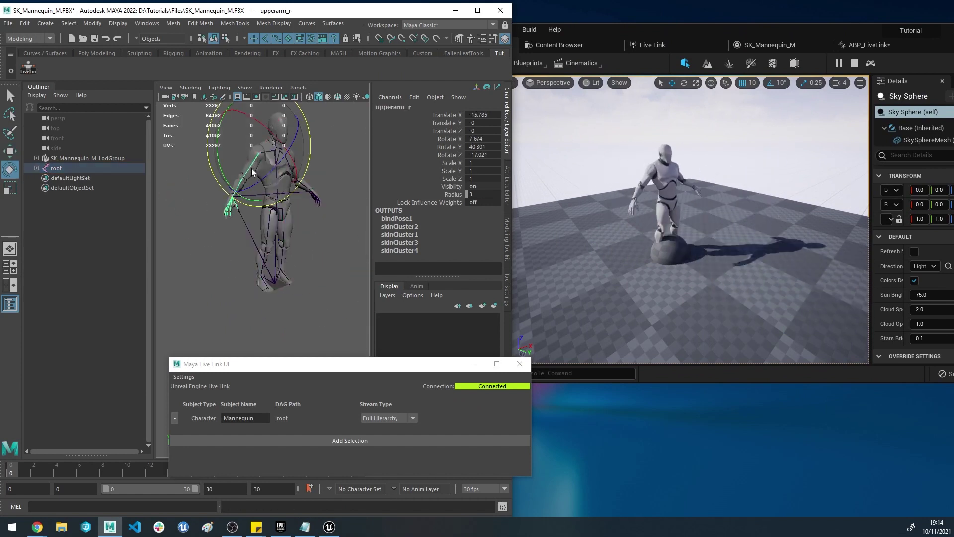
left_click_drag(246, 172, 271, 157)
key("ctrl+z")
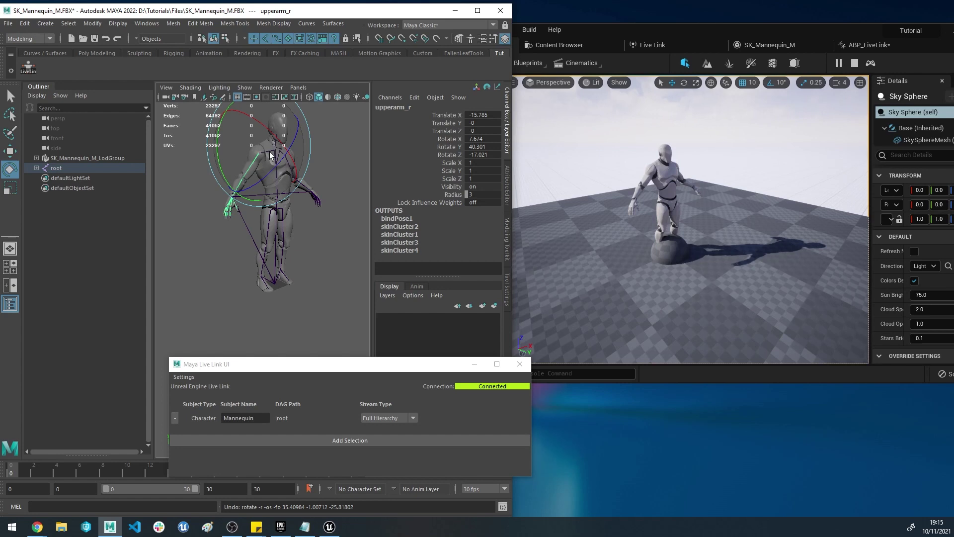
Rotate upperarm_r again and expand root and pelvis in the Outliner
left_click_drag(271, 156, 247, 130)
scroll(247, 130, "up", 5)
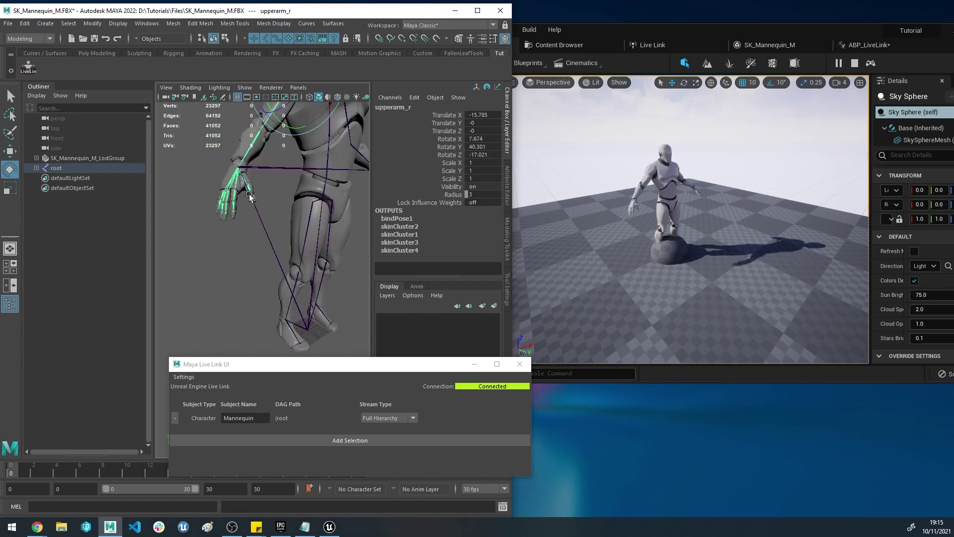
scroll(247, 129, "down", 8)
scroll(246, 129, "up", 4)
left_click(36, 168)
left_click(42, 178)
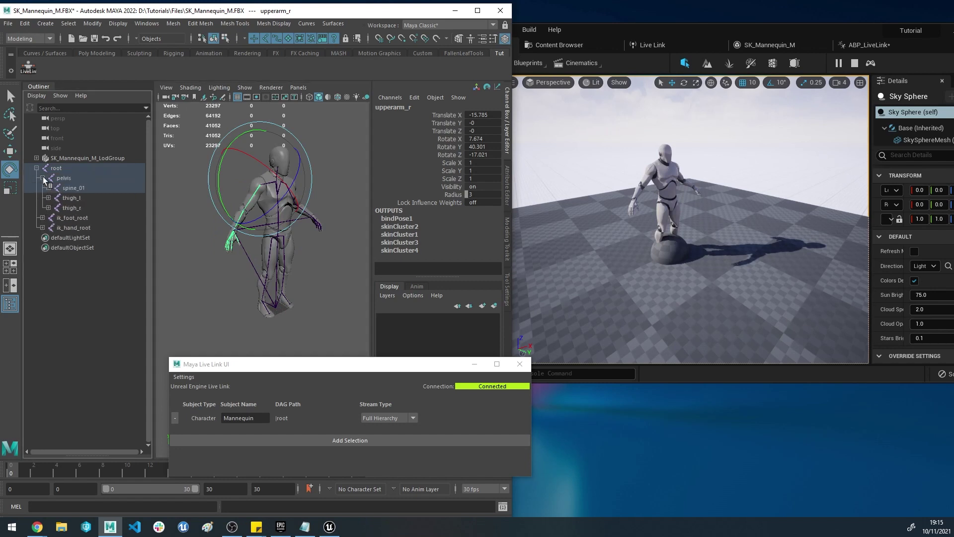
Bend spine_01 and raise thigh_r, undoing each, then nudge the Live Link panel up-left
left_click(102, 189)
left_click_drag(271, 220, 279, 184)
key("ctrl+z")
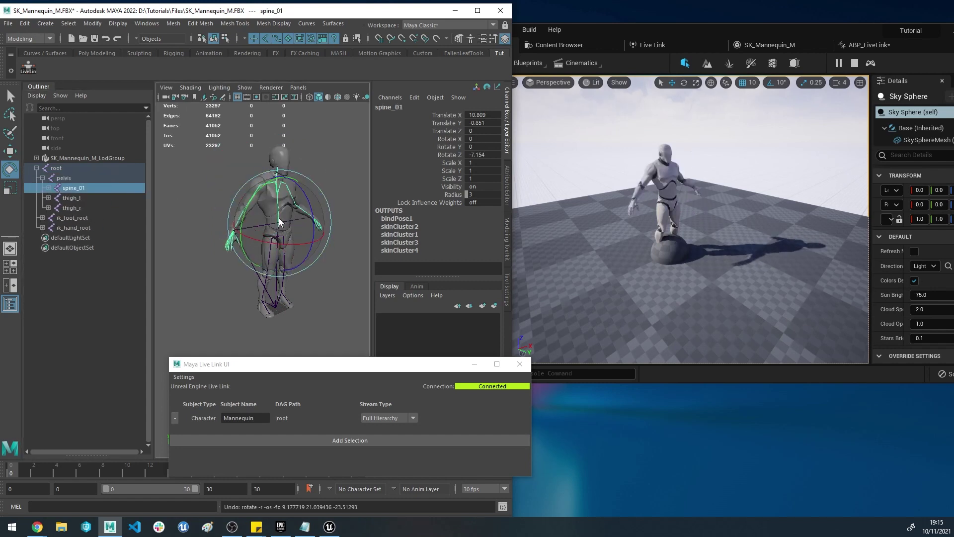
scroll(240, 226, "up", 4)
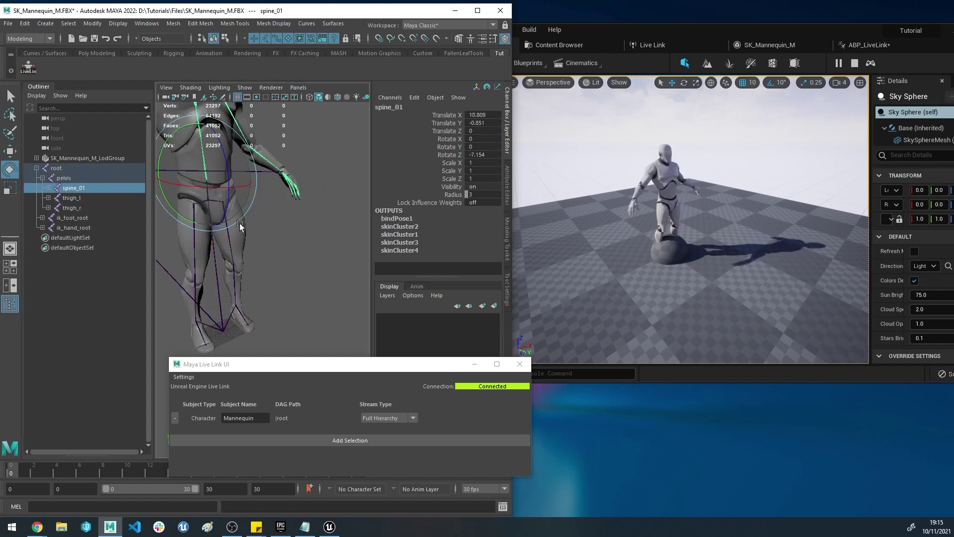
scroll(240, 226, "down", 4)
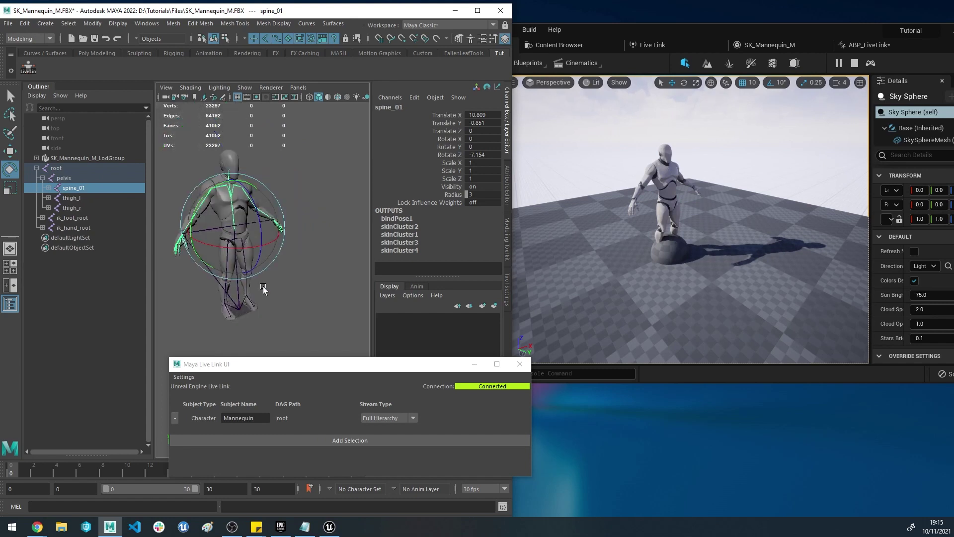
left_click(216, 223)
left_click_drag(215, 224, 256, 230)
key("ctrl+z")
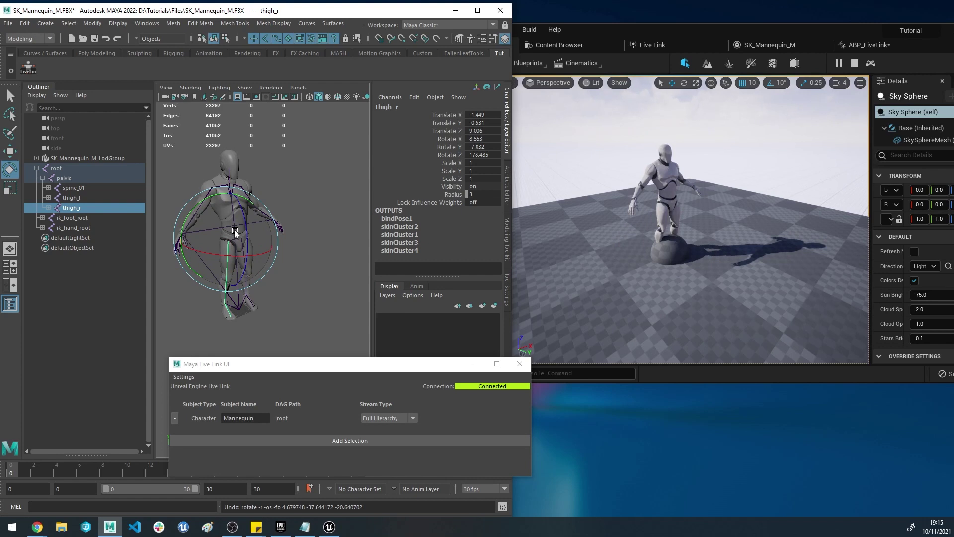
left_click_drag(259, 365, 250, 354)
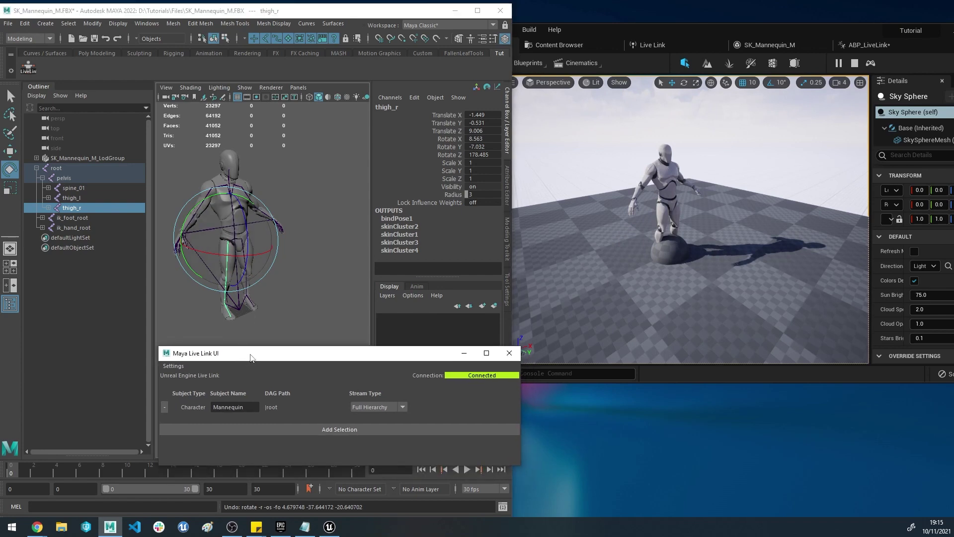